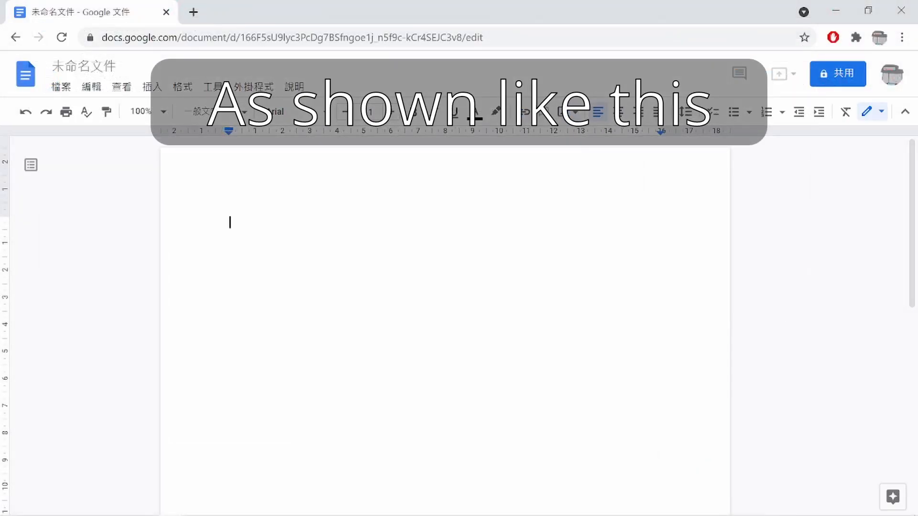
- Rename the document as "Geometry Chapter 3 Notes"
{"action": "left_click", "coordinate": [111, 70]}
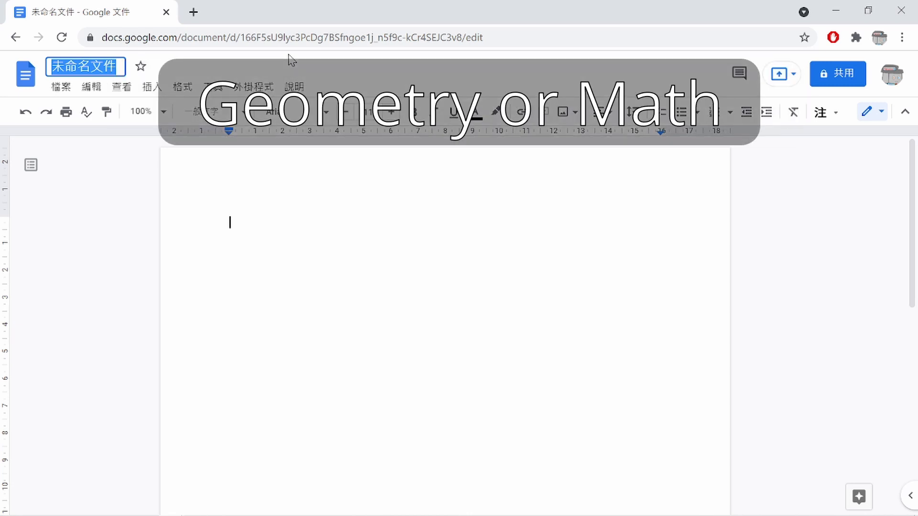
{"action": "type", "text": "Geometry"}
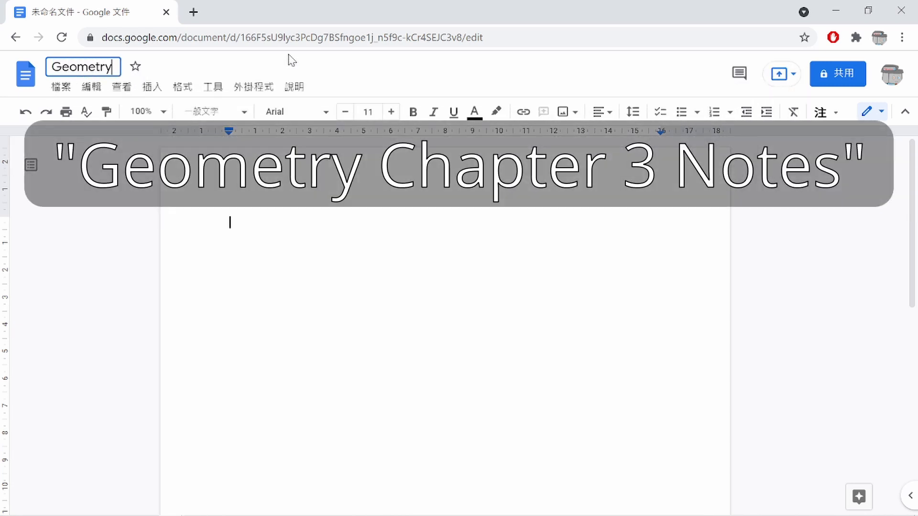
{"action": "type", "text": " Chapter "}
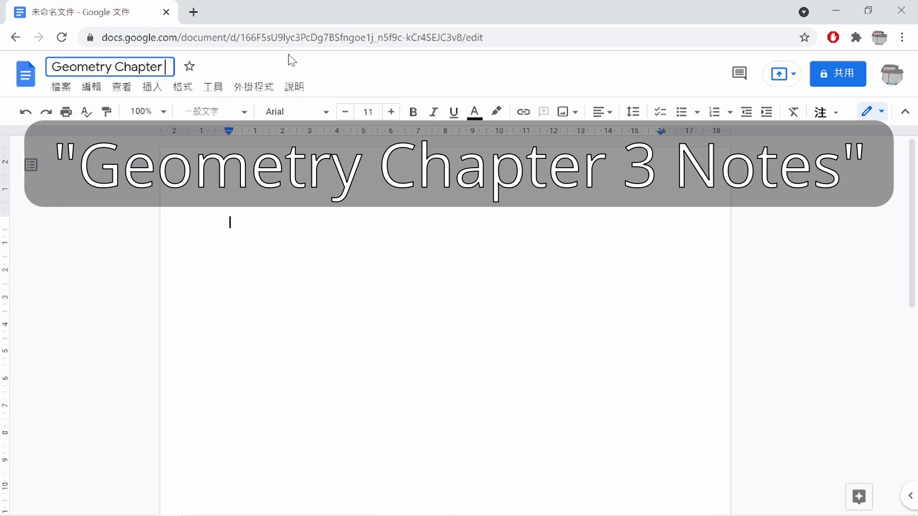
{"action": "type", "text": "3 N"}
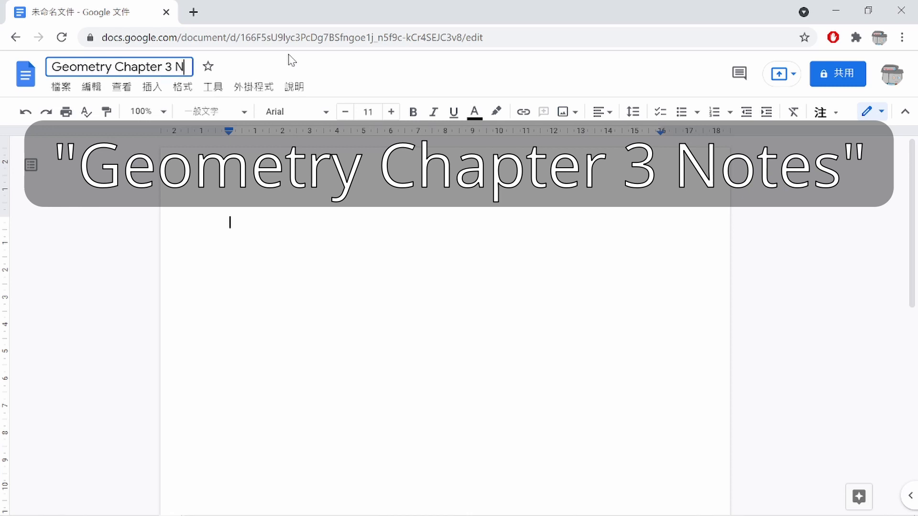
{"action": "type", "text": "otes"}
{"action": "key", "text": "Return"}
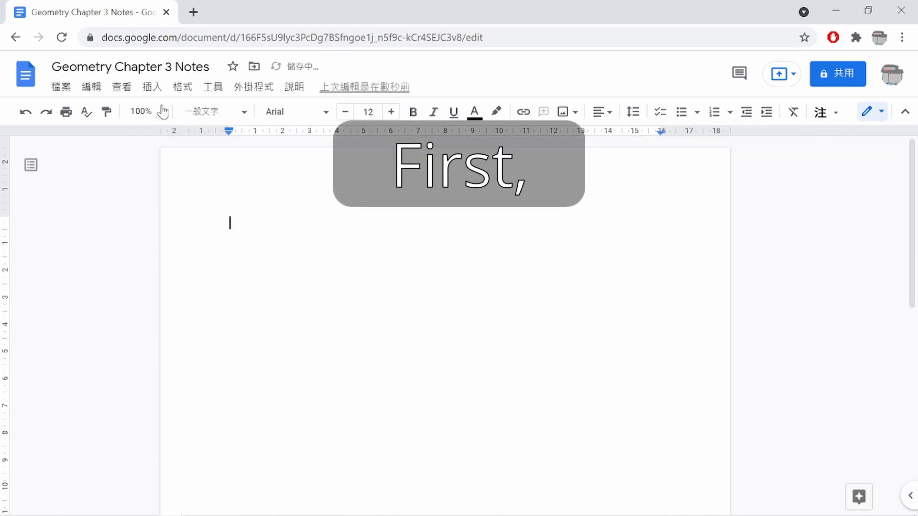
- Insert a new blank drawing into the document
{"action": "left_click", "coordinate": [153, 92]}
{"action": "mouse_move", "coordinate": [187, 160]}
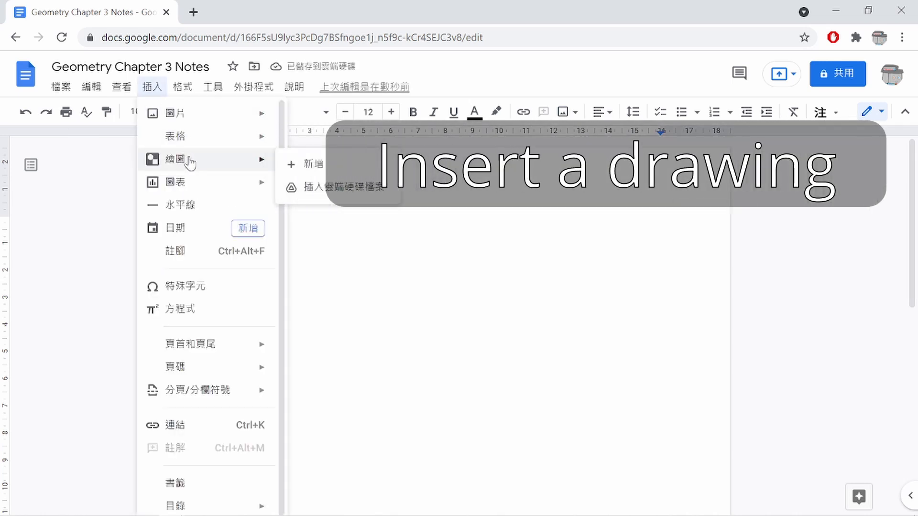
{"action": "left_click", "coordinate": [325, 167]}
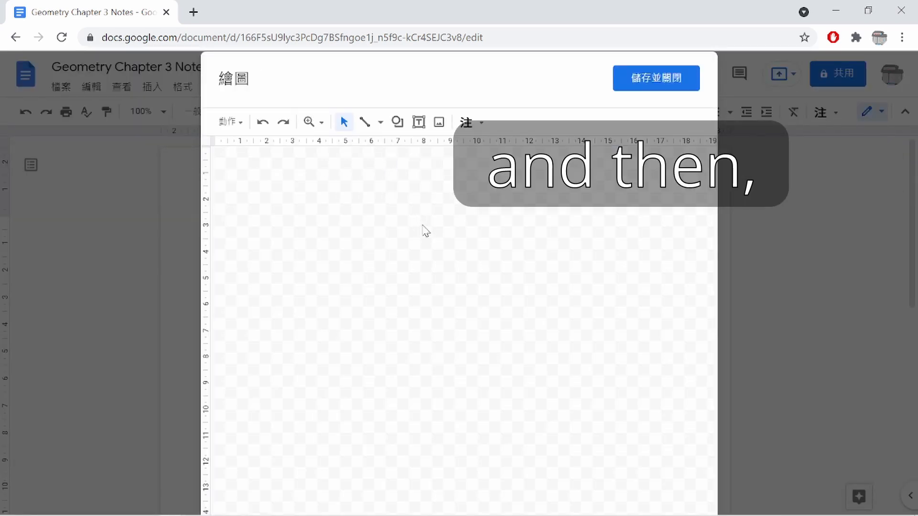
- Draw a horizontal line segment about 7.7 cm long near the middle of the drawing canvas
{"action": "left_click", "coordinate": [397, 122]}
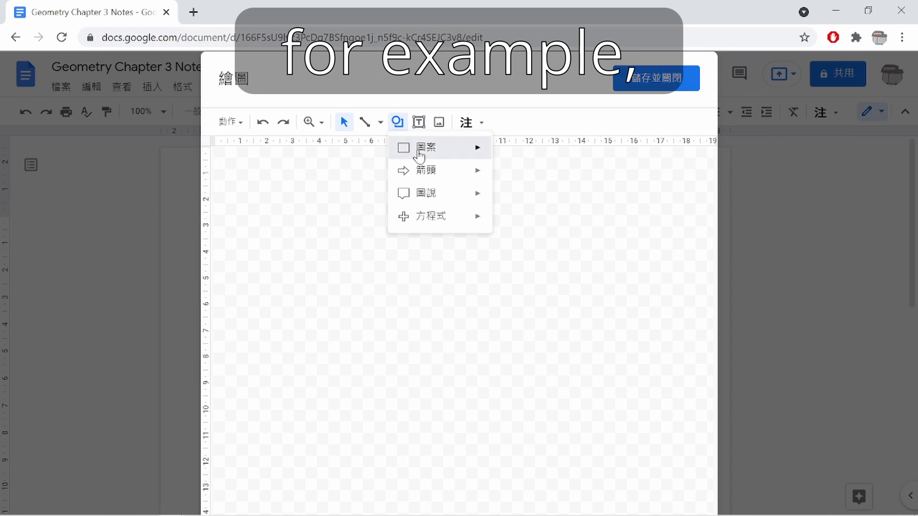
{"action": "left_click", "coordinate": [365, 122]}
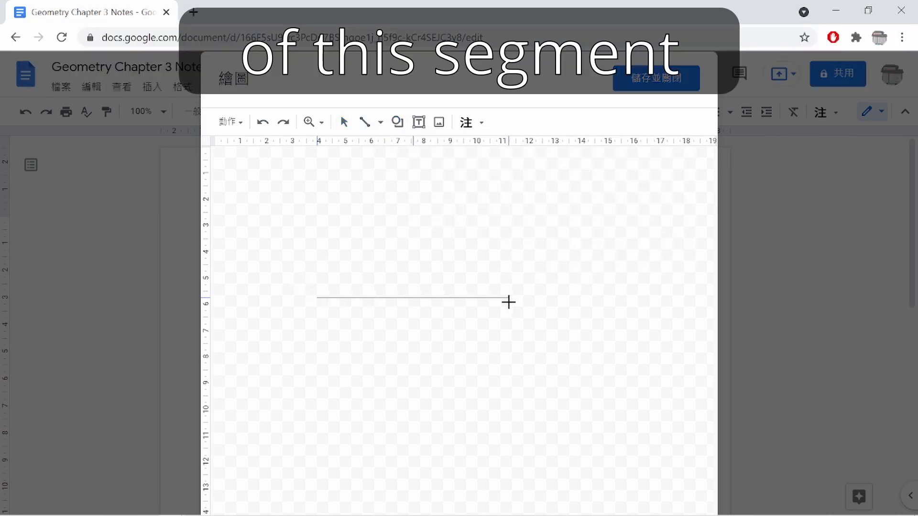
{"action": "left_click_drag", "start_coordinate": [508, 302], "coordinate": [521, 301]}
{"action": "left_click", "coordinate": [344, 123]}
{"action": "left_click", "coordinate": [394, 191]}
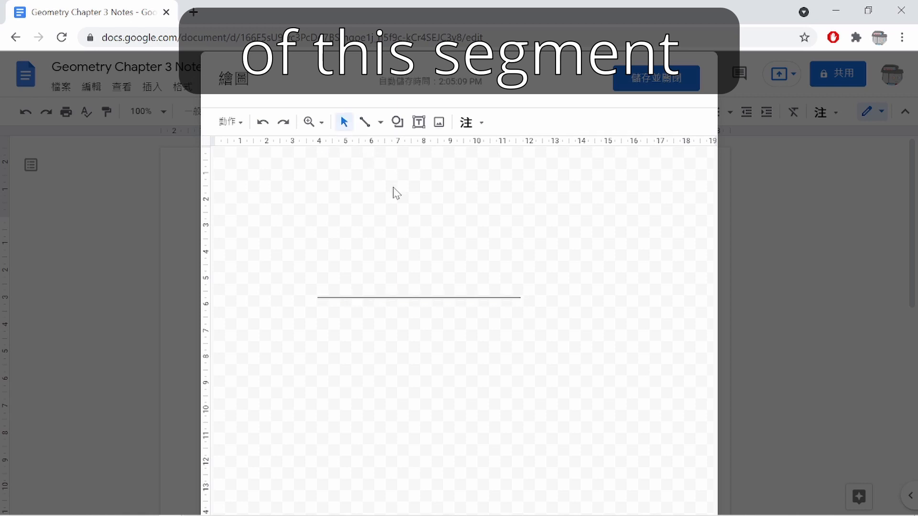
- Put filled round endpoints on both ends of the segment and shift it slightly to the right
{"action": "left_click", "coordinate": [393, 298]}
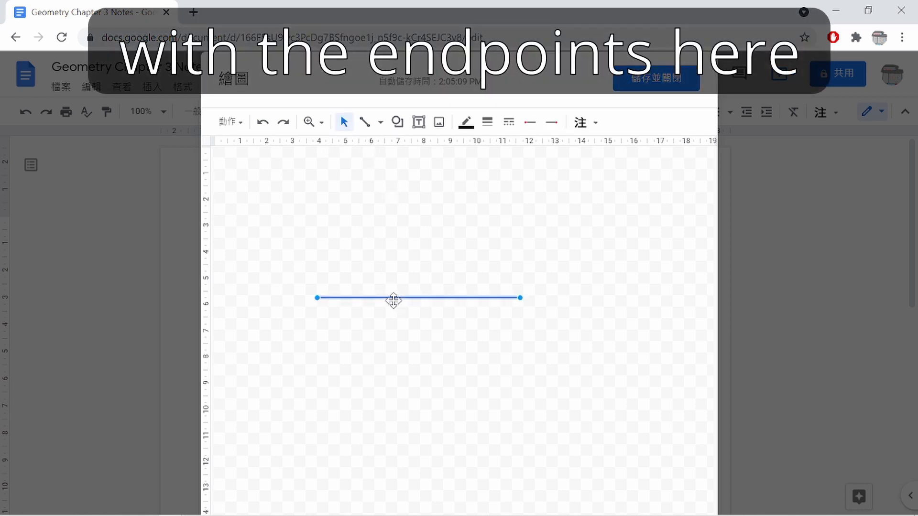
{"action": "left_click", "coordinate": [529, 123]}
{"action": "left_click", "coordinate": [556, 215]}
{"action": "left_click", "coordinate": [552, 125]}
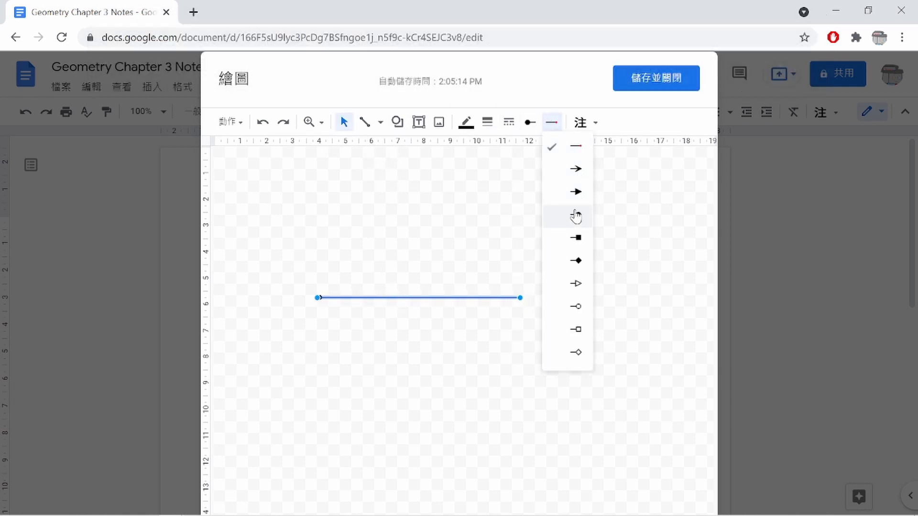
{"action": "left_click", "coordinate": [576, 215]}
{"action": "left_click", "coordinate": [476, 243]}
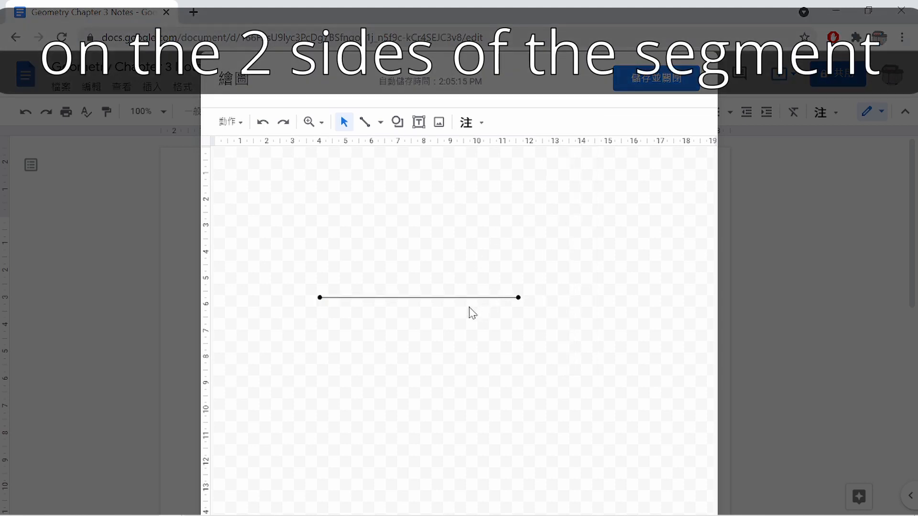
{"action": "left_click_drag", "start_coordinate": [431, 297], "coordinate": [433, 297]}
{"action": "left_click", "coordinate": [428, 211]}
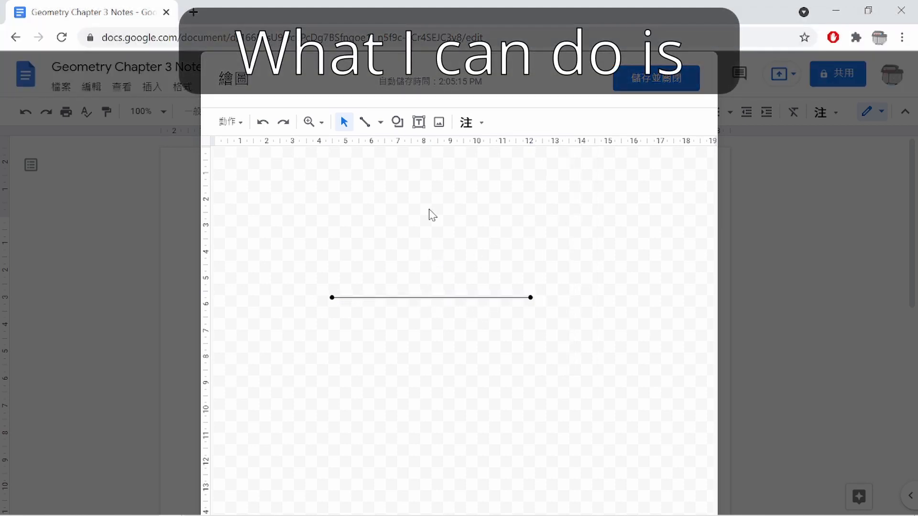
- Draw a circle about 7.3 cm in diameter around the segment's left endpoint and make its fill transparent
{"action": "left_click", "coordinate": [397, 126]}
{"action": "mouse_move", "coordinate": [429, 148]}
{"action": "left_click", "coordinate": [503, 184]}
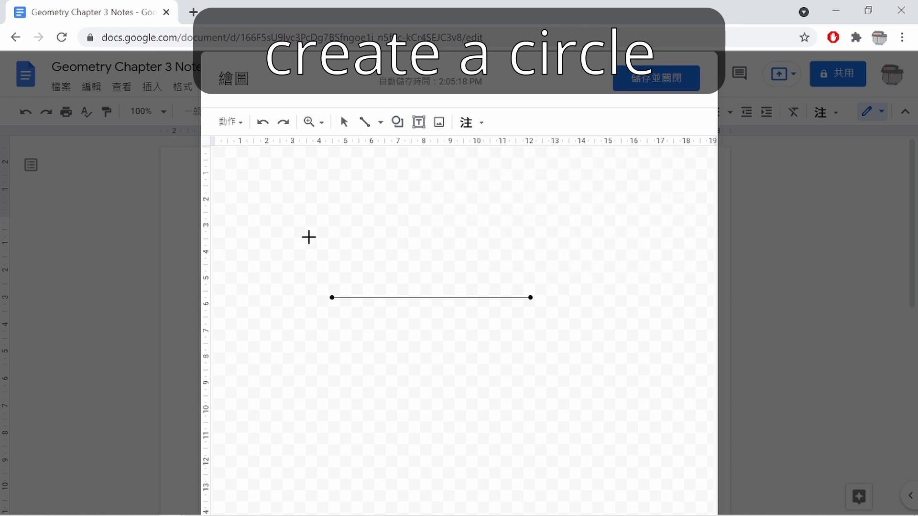
{"action": "left_click_drag", "start_coordinate": [257, 211], "coordinate": [452, 359]}
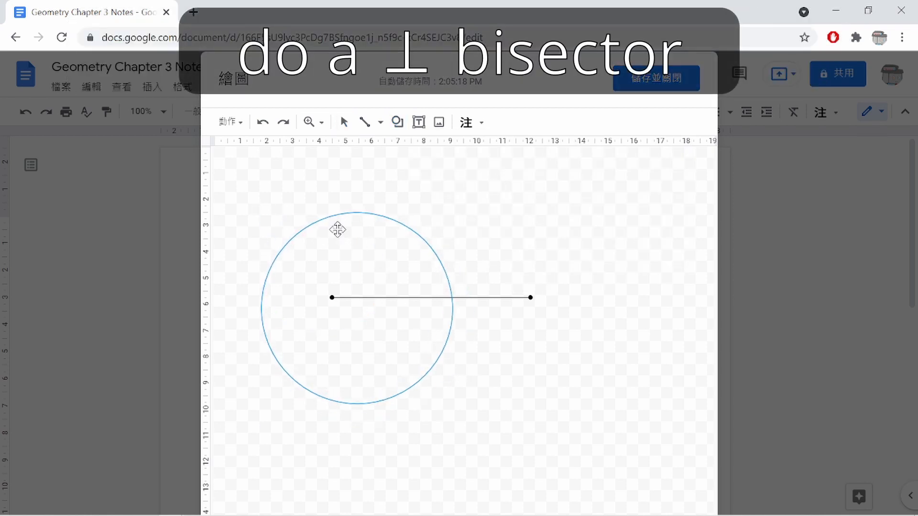
{"action": "left_click", "coordinate": [465, 122]}
{"action": "left_click", "coordinate": [474, 175]}
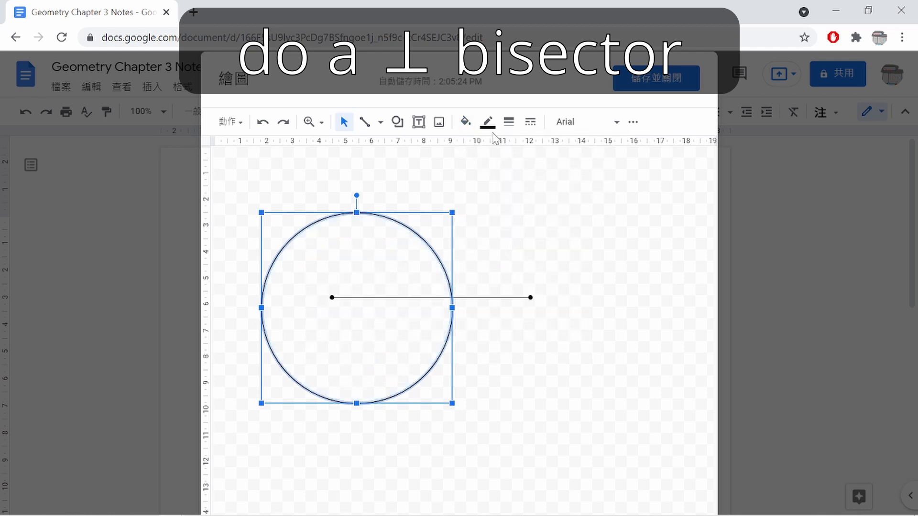
- Give the circle an orange, 2-pixel, short-dashed outline
{"action": "left_click", "coordinate": [488, 122]}
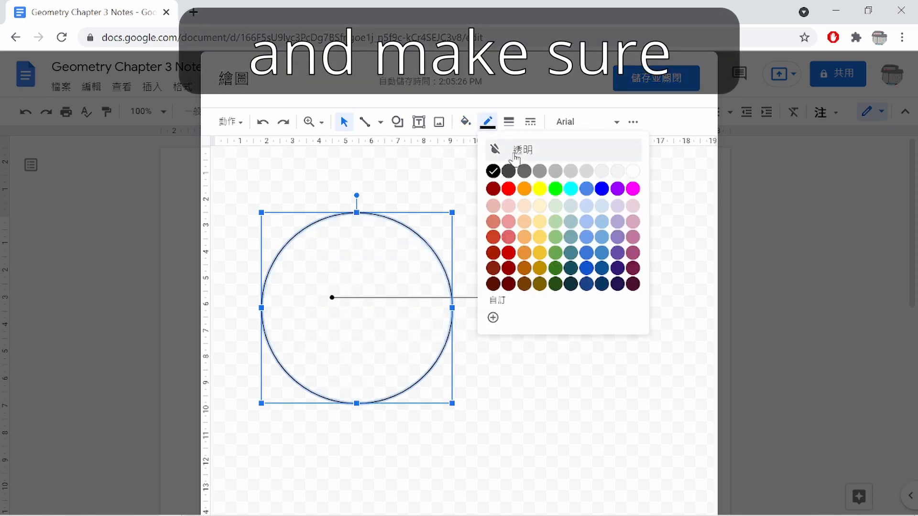
{"action": "left_click", "coordinate": [525, 190]}
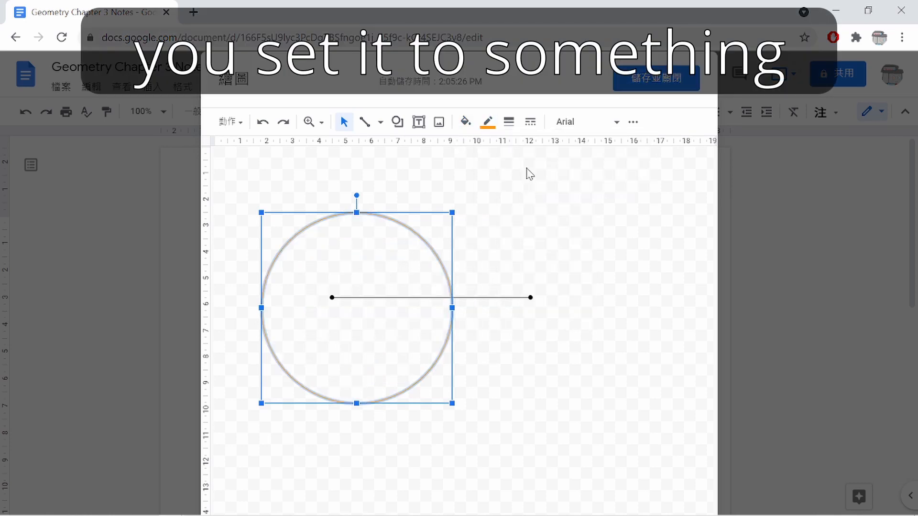
{"action": "left_click", "coordinate": [508, 122]}
{"action": "left_click", "coordinate": [489, 123]}
{"action": "left_click", "coordinate": [509, 122]}
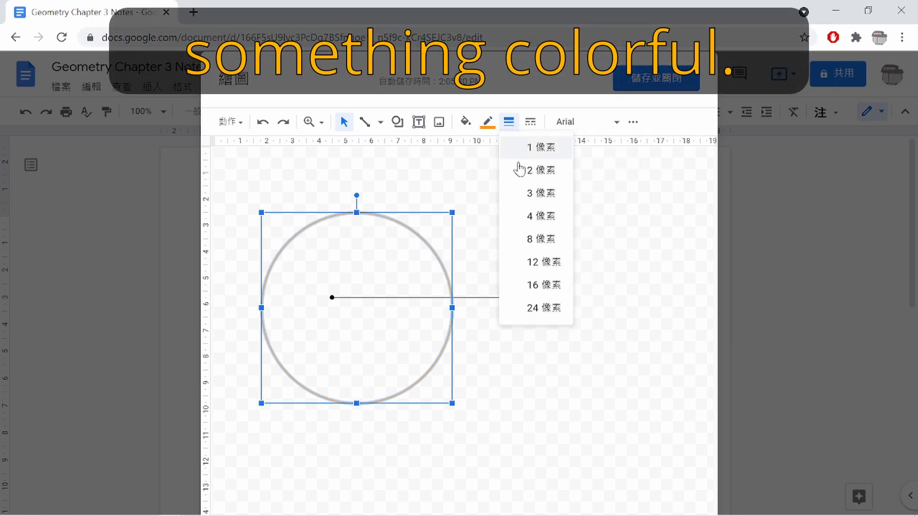
{"action": "left_click", "coordinate": [526, 169]}
{"action": "left_click", "coordinate": [531, 122]}
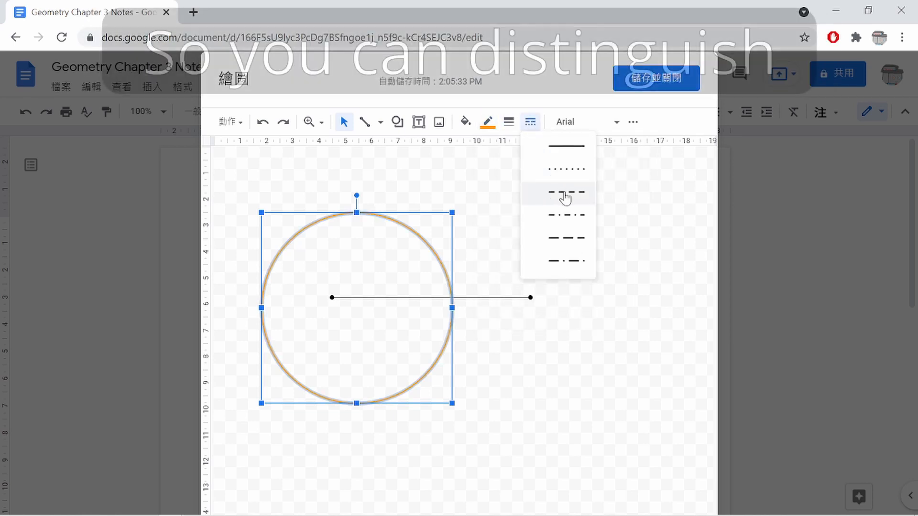
{"action": "left_click", "coordinate": [566, 193]}
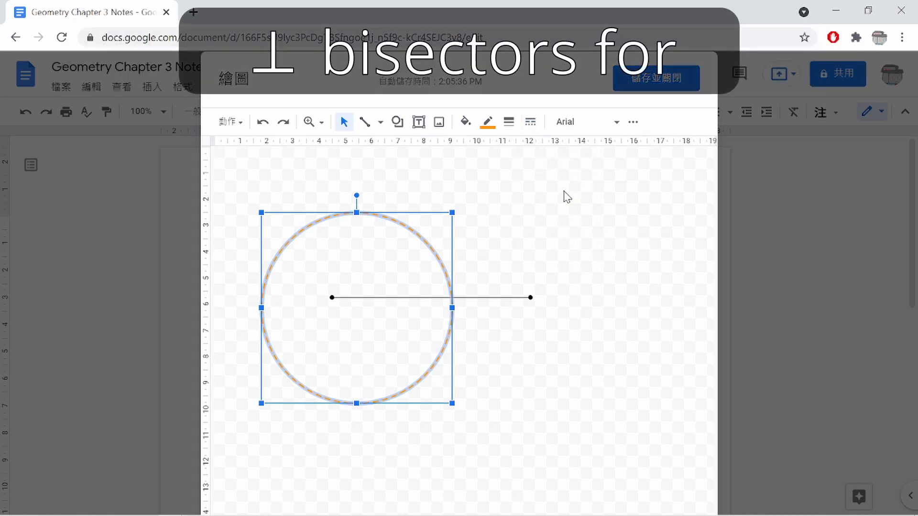
- Shift the circle slightly upwards and change its outline to the long-dash style
{"action": "left_click_drag", "start_coordinate": [337, 220], "coordinate": [331, 194]}
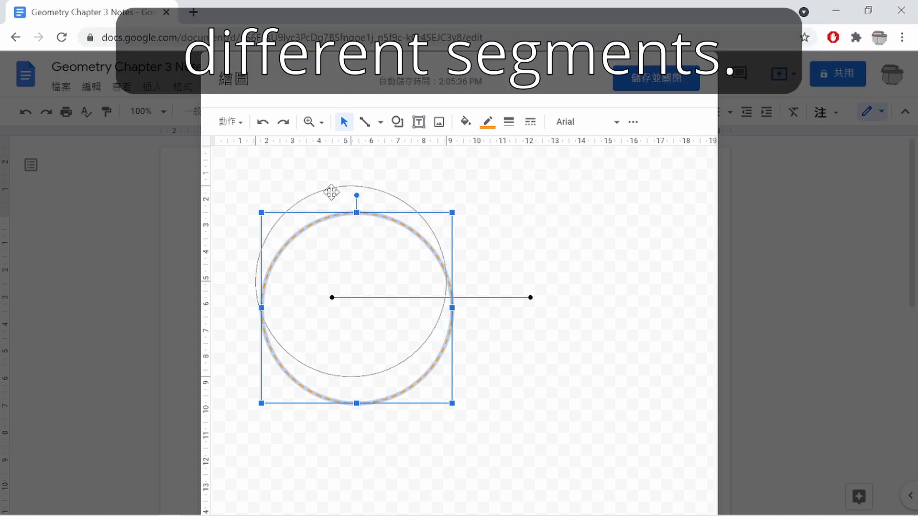
{"action": "left_click_drag", "start_coordinate": [345, 378], "coordinate": [354, 394]}
{"action": "left_click", "coordinate": [331, 410]}
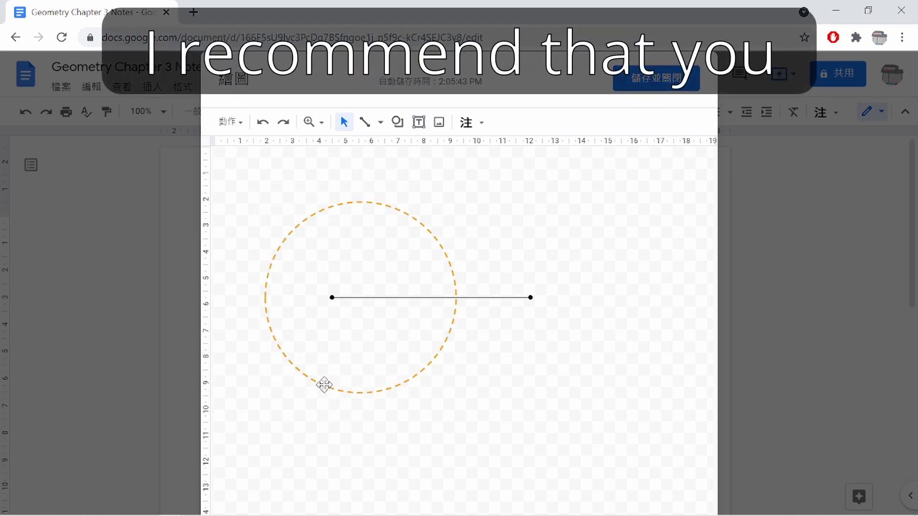
{"action": "left_click", "coordinate": [324, 385]}
{"action": "left_click", "coordinate": [530, 122]}
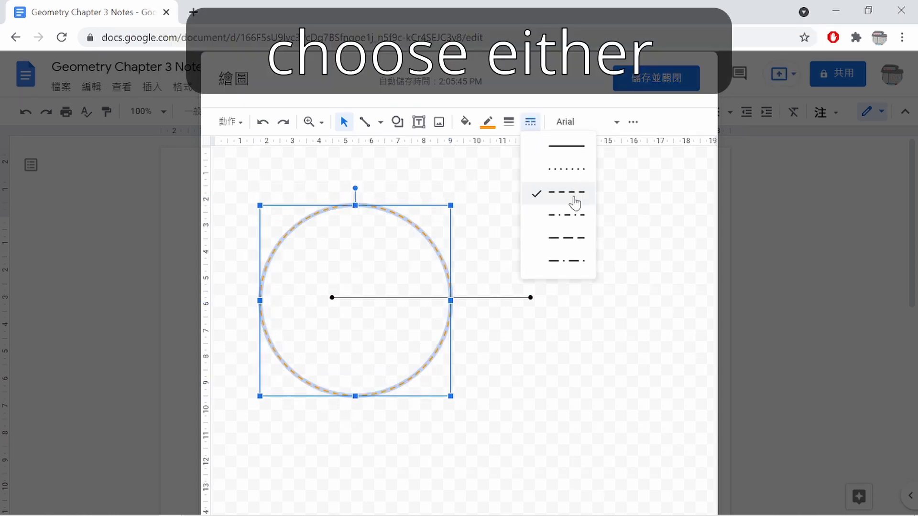
{"action": "left_click", "coordinate": [568, 241]}
- Move the circle slightly up and left, and the segment right so its left endpoint lies inside the circle near the center
{"action": "left_click", "coordinate": [343, 200]}
{"action": "left_click_drag", "start_coordinate": [320, 222], "coordinate": [312, 213]}
{"action": "mouse_move", "coordinate": [442, 299]}
{"action": "left_mouse_down"}
{"action": "mouse_move", "coordinate": [420, 301]}
{"action": "mouse_move", "coordinate": [442, 296]}
{"action": "left_mouse_up"}
{"action": "left_click_drag", "start_coordinate": [512, 305], "coordinate": [546, 309]}
{"action": "left_click", "coordinate": [495, 337]}
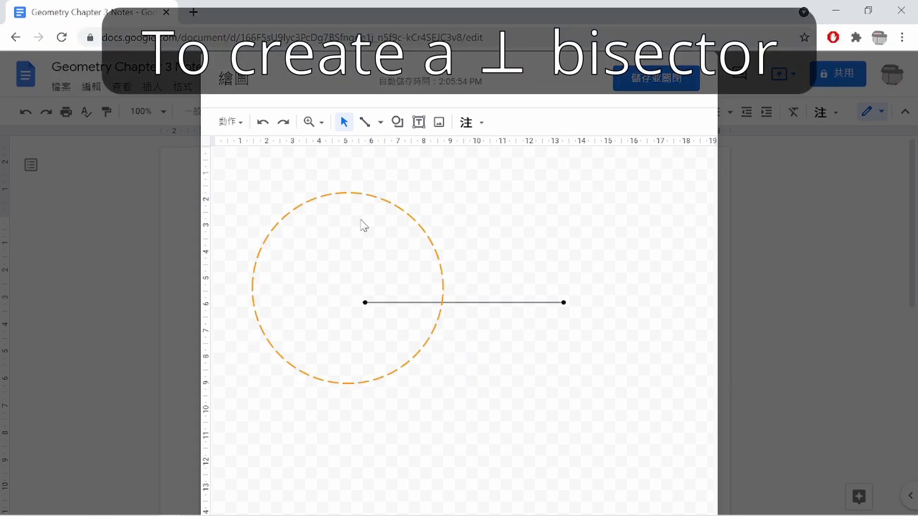
- Draw a vertical and a horizontal diameter line between the opposite connection points of the circle
{"action": "left_click", "coordinate": [366, 123]}
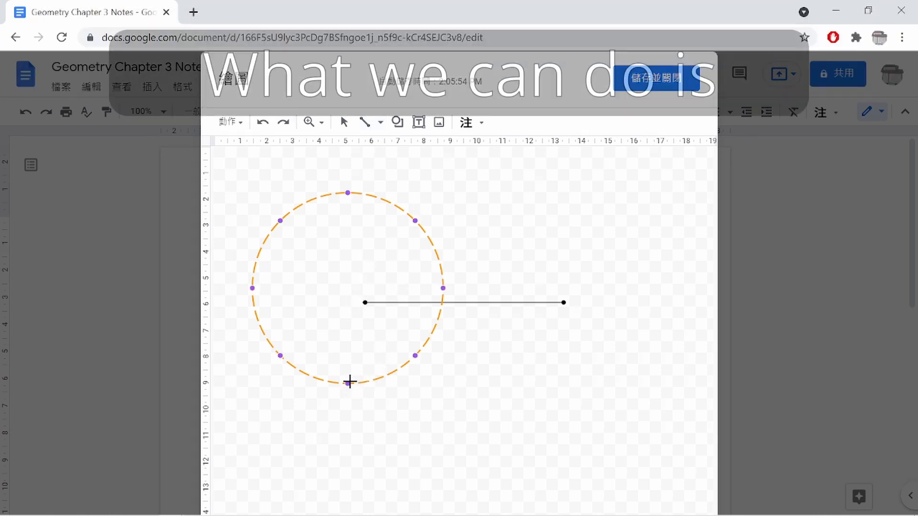
{"action": "left_click_drag", "start_coordinate": [348, 379], "coordinate": [347, 192]}
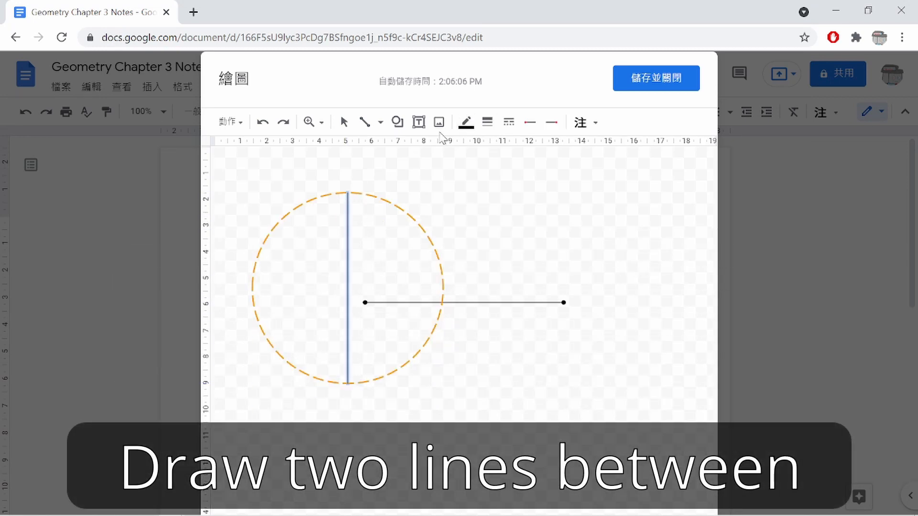
{"action": "left_click_drag", "start_coordinate": [252, 289], "coordinate": [442, 289]}
{"action": "left_click", "coordinate": [313, 259]}
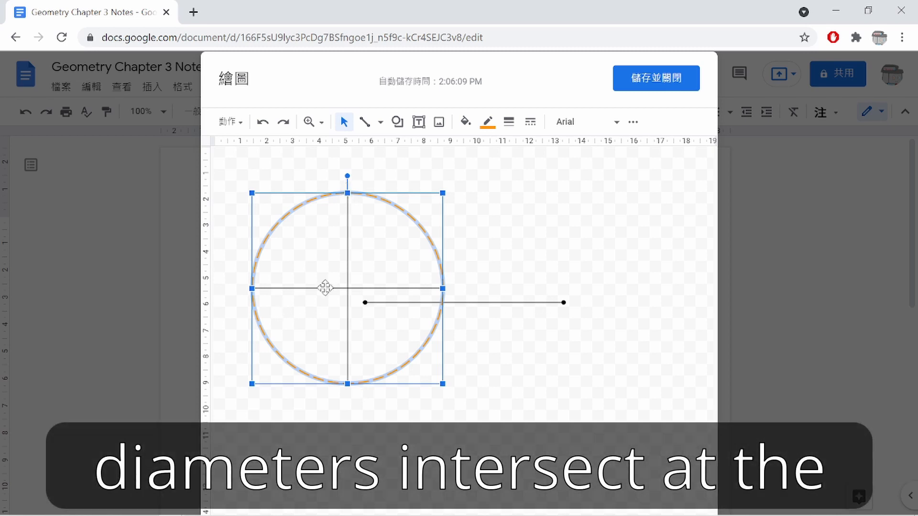
- Color both diameter lines of the circle gray
{"action": "left_click", "coordinate": [348, 276]}
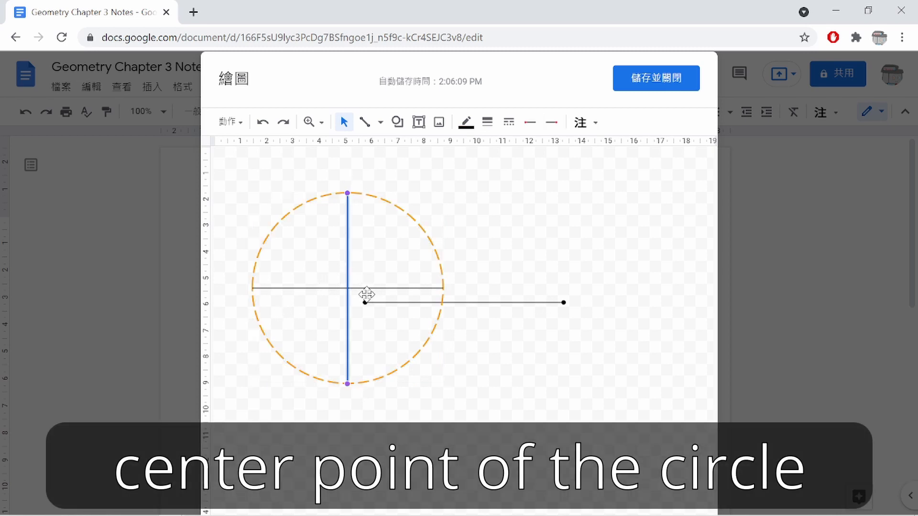
{"action": "left_click", "coordinate": [338, 289], "text": "shift"}
{"action": "left_click", "coordinate": [468, 127]}
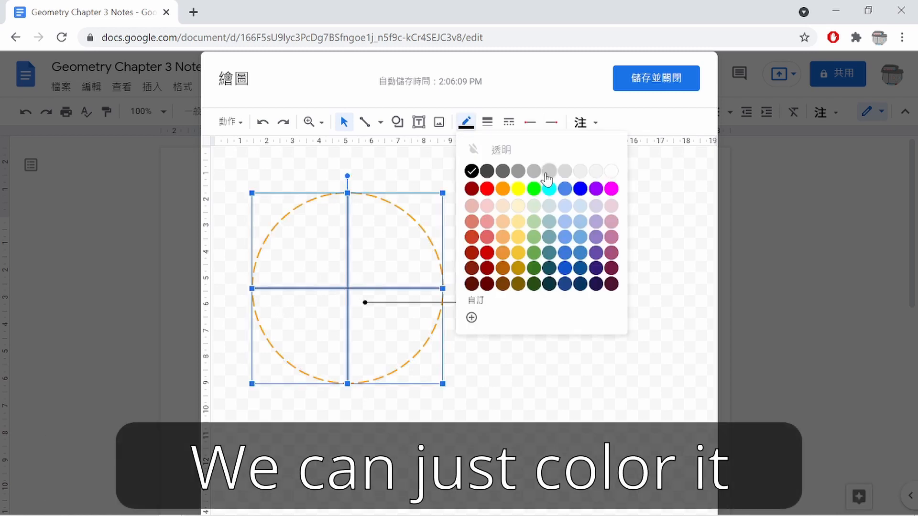
{"action": "left_click", "coordinate": [533, 171]}
{"action": "left_click", "coordinate": [461, 242]}
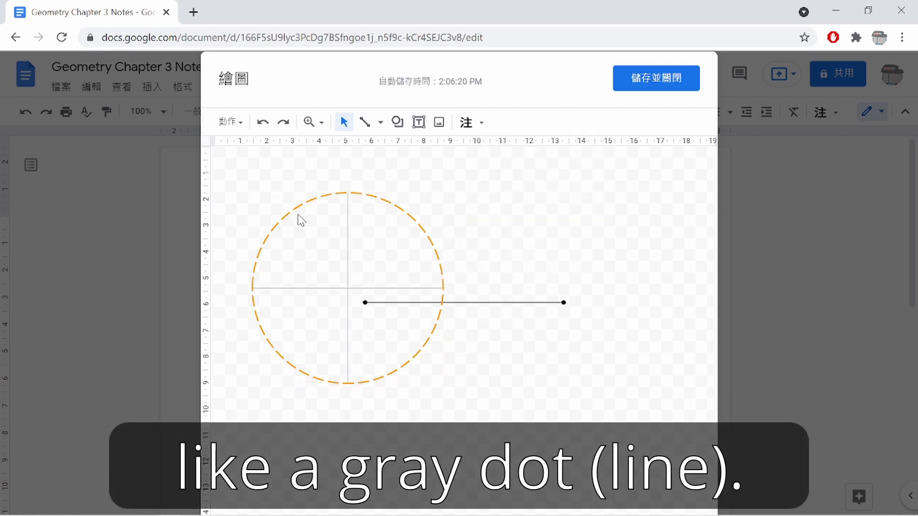
- Move the circle so its center, where the diameters cross, coincides with the segment's left endpoint
{"action": "left_click", "coordinate": [335, 197]}
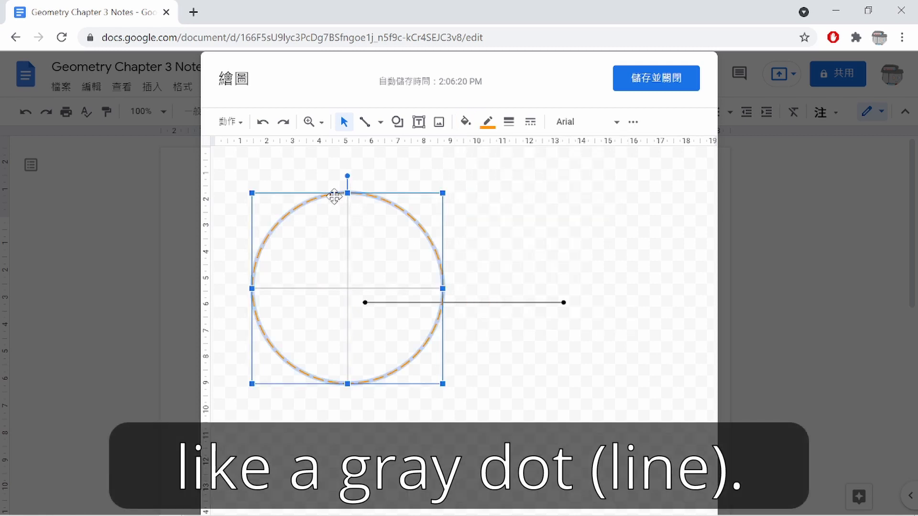
{"action": "left_click_drag", "start_coordinate": [345, 197], "coordinate": [302, 235]}
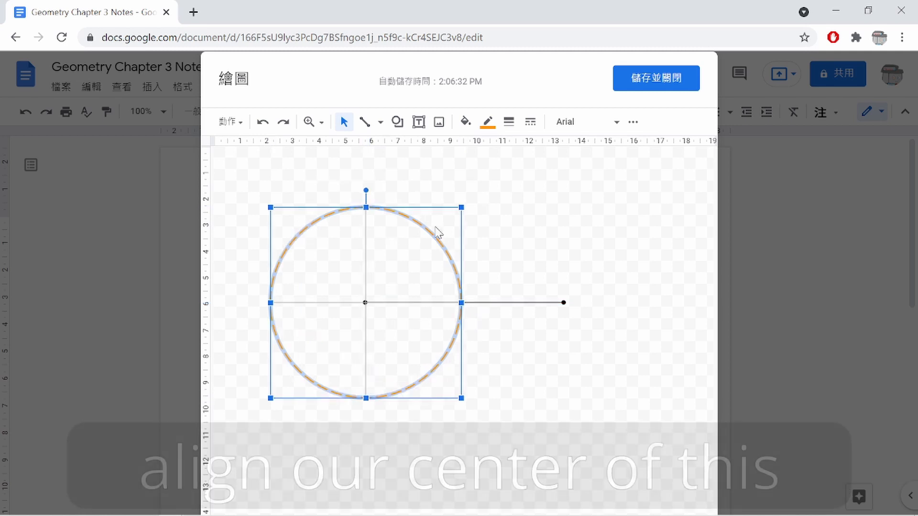
{"action": "key", "text": "shift+Left"}
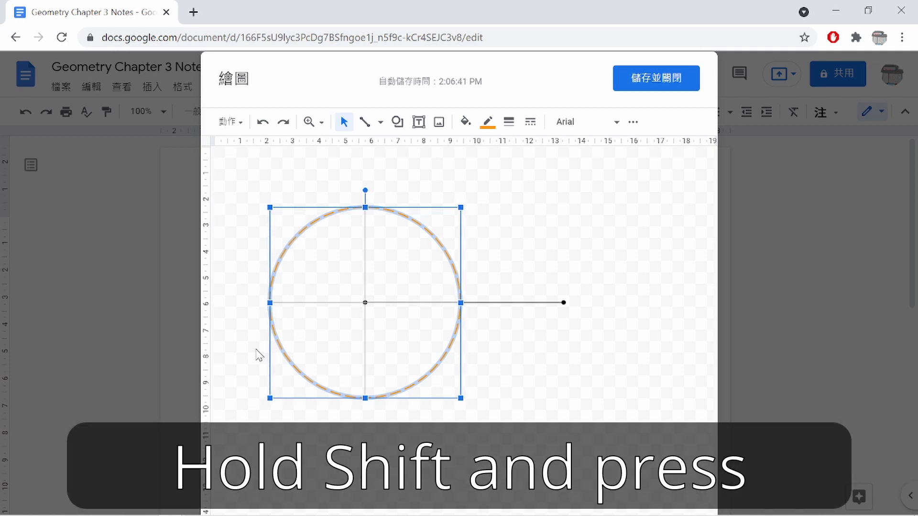
- Nudge the circle to fine-tune the alignment of its center with the segment's left endpoint
{"action": "key", "text": "shift+Left"}
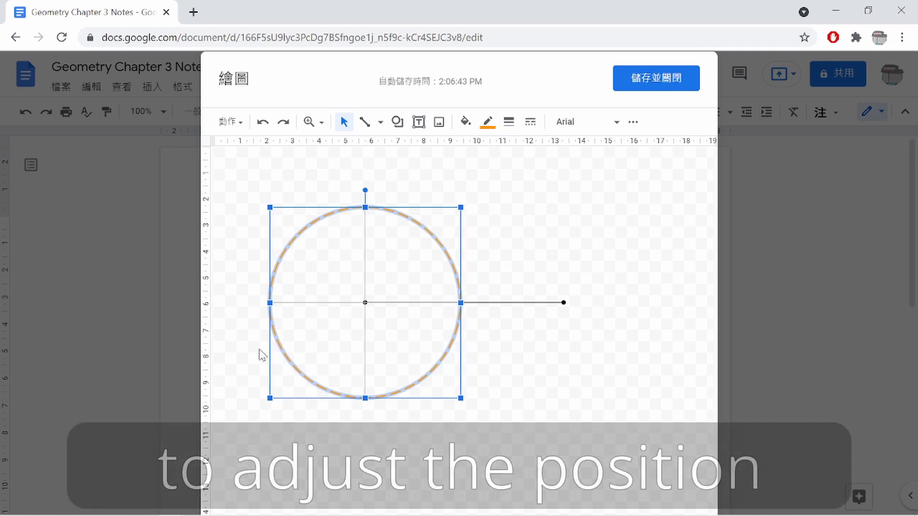
{"action": "left_click", "coordinate": [387, 448]}
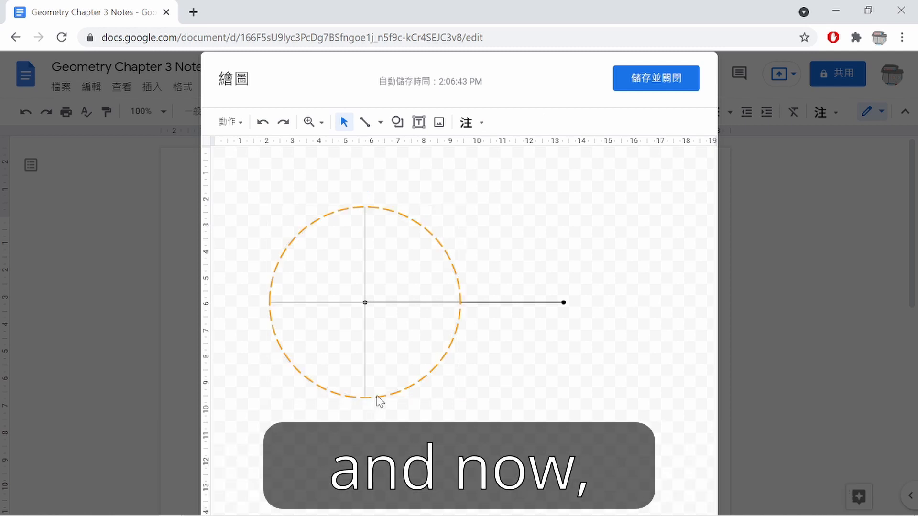
- Duplicate the circle together with its two gray diameter lines
{"action": "left_click", "coordinate": [377, 399]}
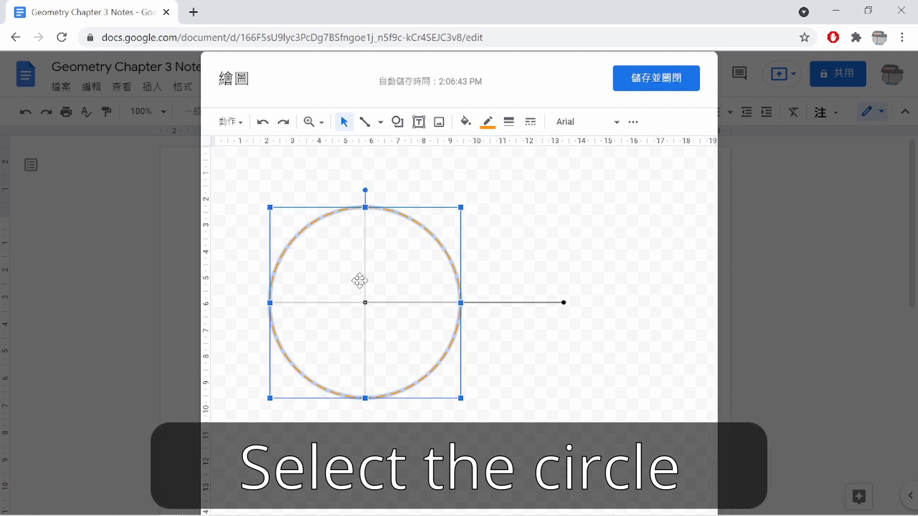
{"action": "left_click", "coordinate": [363, 285]}
{"action": "left_click", "coordinate": [384, 218]}
{"action": "left_click", "coordinate": [366, 259], "text": "shift"}
{"action": "left_click", "coordinate": [314, 303], "text": "shift"}
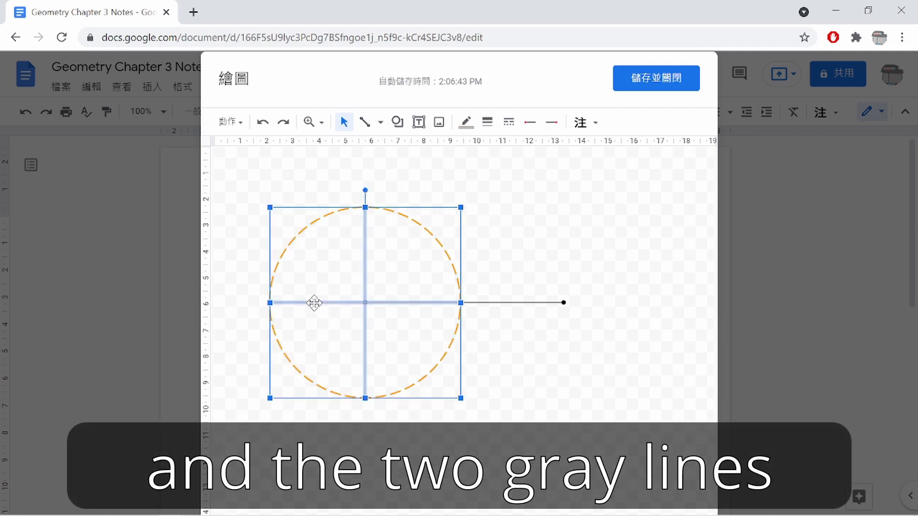
{"action": "left_click", "coordinate": [296, 246], "text": "shift"}
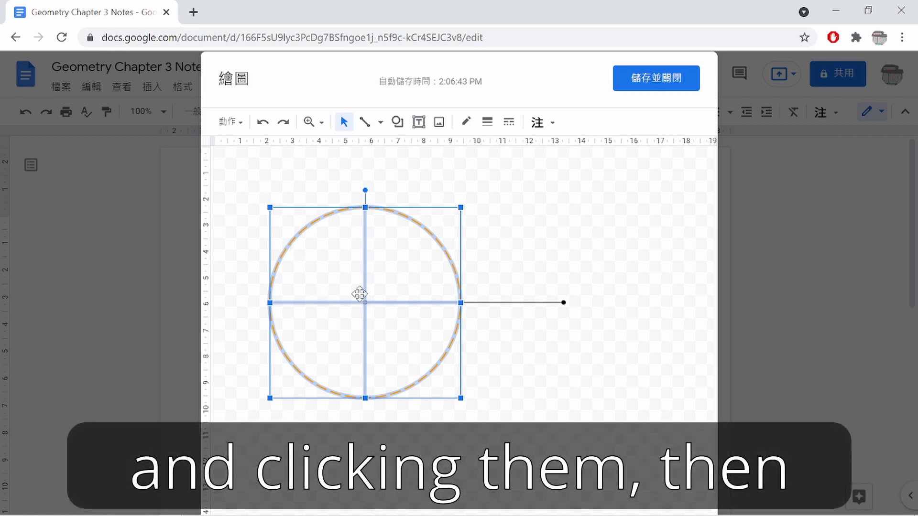
{"action": "key", "text": "ctrl+d"}
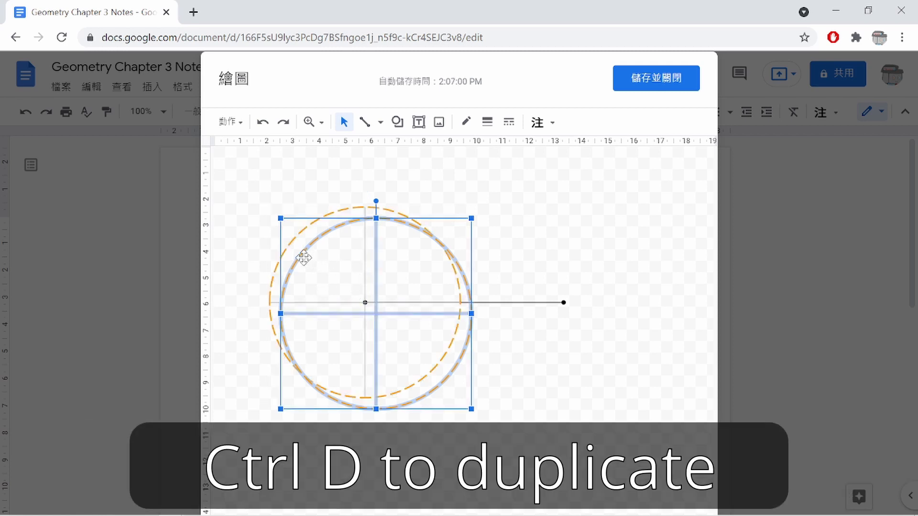
- Move the duplicate circle so its center coincides with the segment's right endpoint
{"action": "left_click_drag", "start_coordinate": [298, 258], "coordinate": [425, 272]}
{"action": "left_click", "coordinate": [468, 432]}
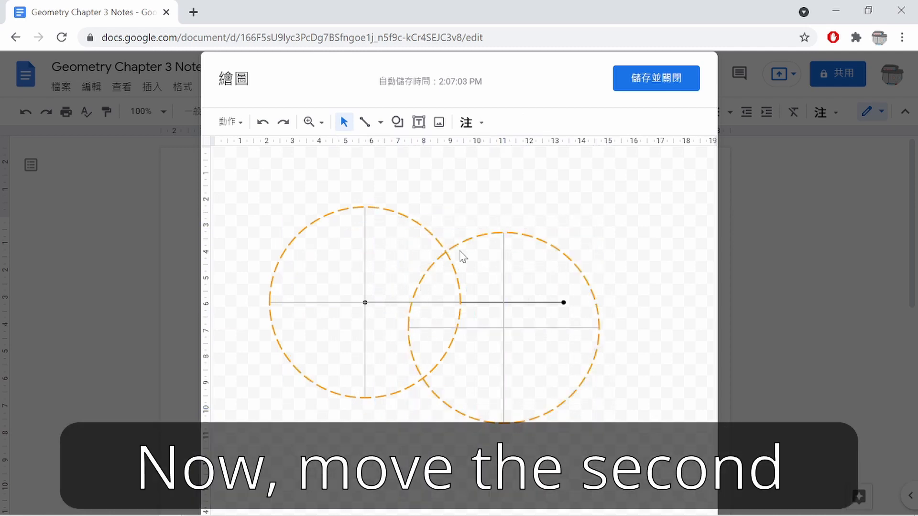
{"action": "left_click_drag", "start_coordinate": [461, 245], "coordinate": [518, 220]}
{"action": "left_click", "coordinate": [466, 191]}
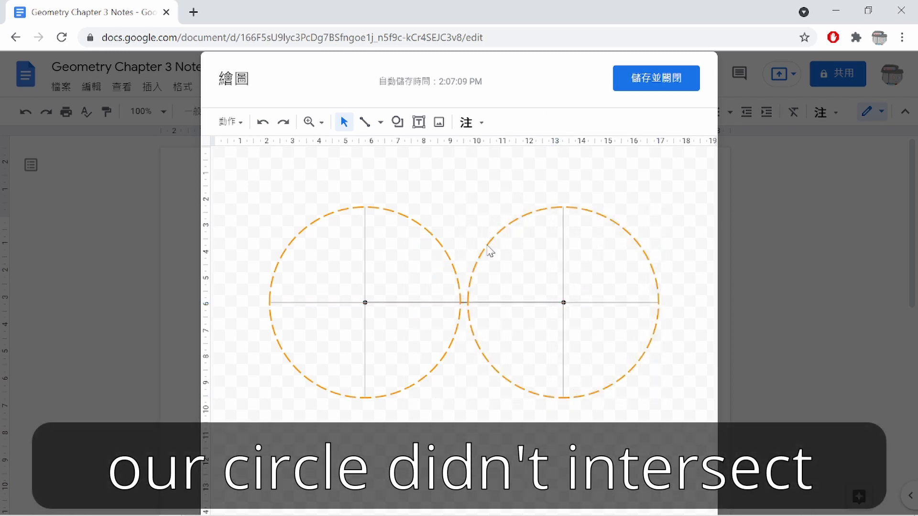
- Delete the circle around the right endpoint along with its two gray diameter lines
{"action": "left_click", "coordinate": [569, 288]}
{"action": "left_click", "coordinate": [567, 287]}
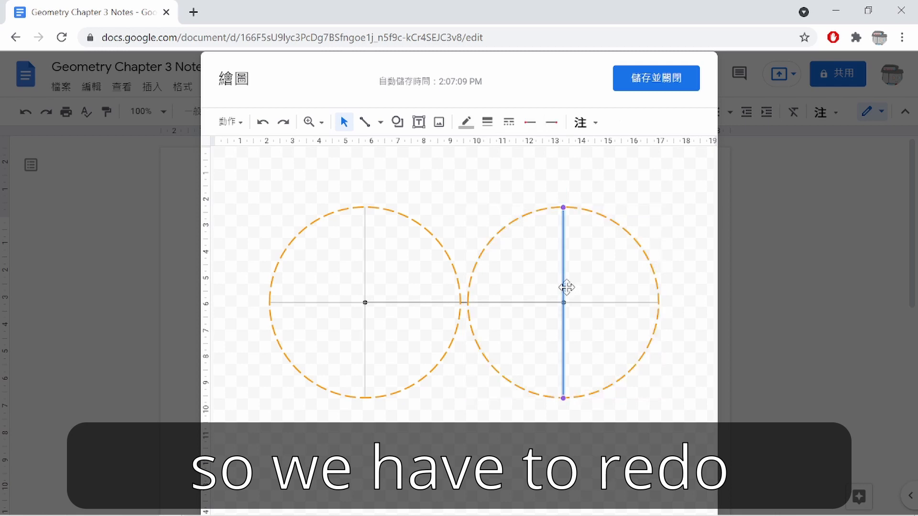
{"action": "left_click", "coordinate": [604, 305], "text": "shift"}
{"action": "left_click", "coordinate": [616, 225], "text": "shift"}
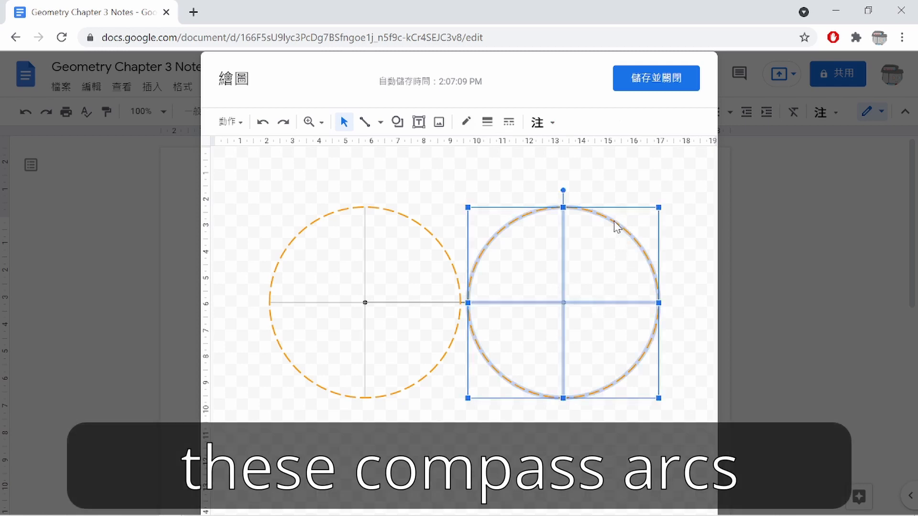
{"action": "key", "text": "Delete"}
- Enlarge the remaining circle proportionally to about 7.7 ruler units wide and recenter it on the segment's left endpoint
{"action": "left_click", "coordinate": [331, 215]}
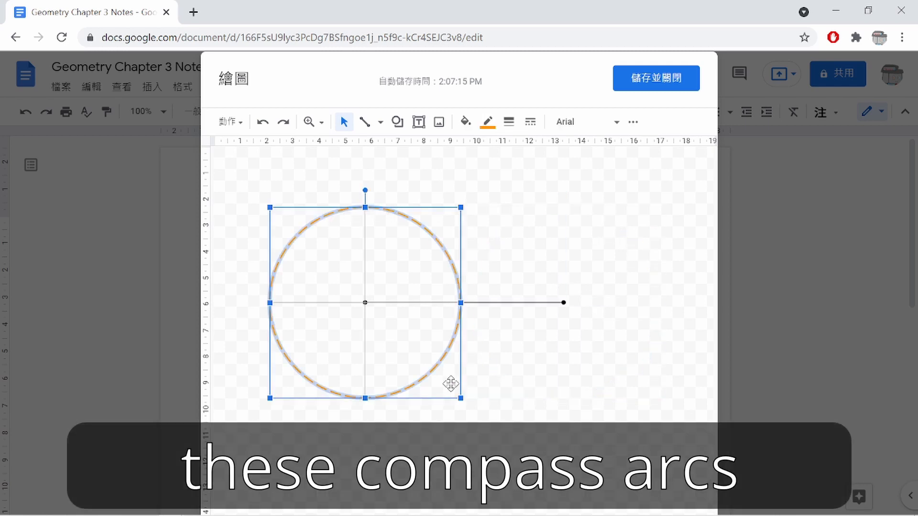
{"action": "left_click_drag", "start_coordinate": [460, 400], "coordinate": [472, 409]}
{"action": "left_click_drag", "start_coordinate": [348, 209], "coordinate": [343, 206]}
{"action": "key", "text": "shift+Left"}
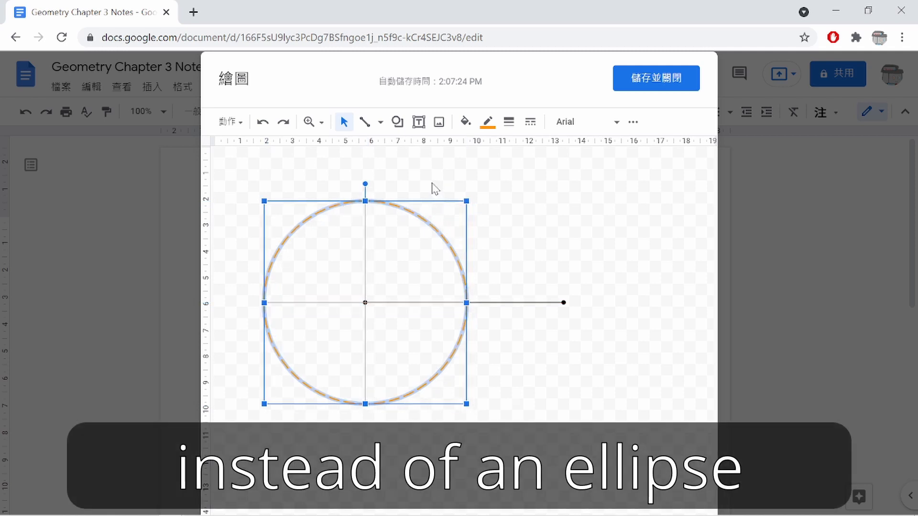
{"action": "left_click", "coordinate": [331, 178]}
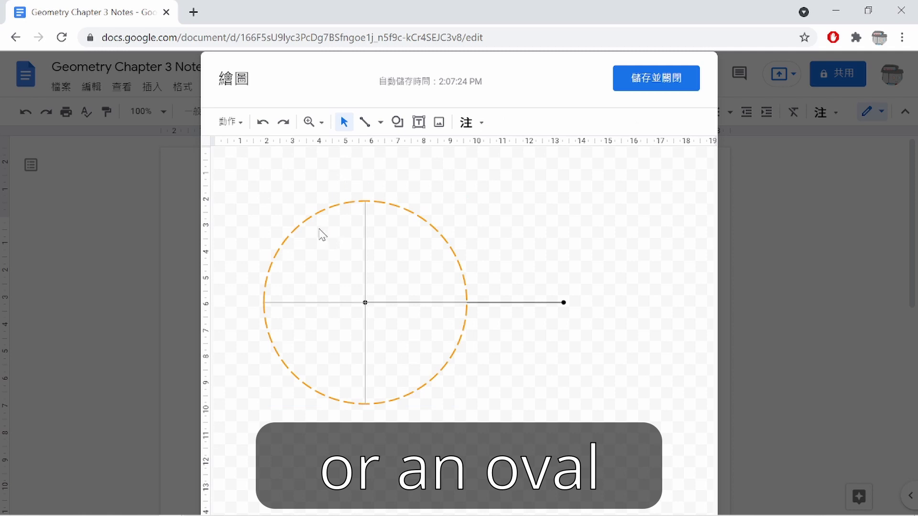
- Enlarge the circle further to about 8.4 ruler units wide, keeping it round, and recenter it on the segment's left endpoint
{"action": "left_click", "coordinate": [428, 332]}
{"action": "left_click_drag", "start_coordinate": [466, 404], "coordinate": [484, 420]}
{"action": "left_click_drag", "start_coordinate": [328, 219], "coordinate": [325, 211]}
{"action": "key", "text": "Left"}
{"action": "key", "text": "Left"}
{"action": "key", "text": "Left"}
{"action": "key", "text": "Left"}
{"action": "key", "text": "Left"}
{"action": "key", "text": "Left"}
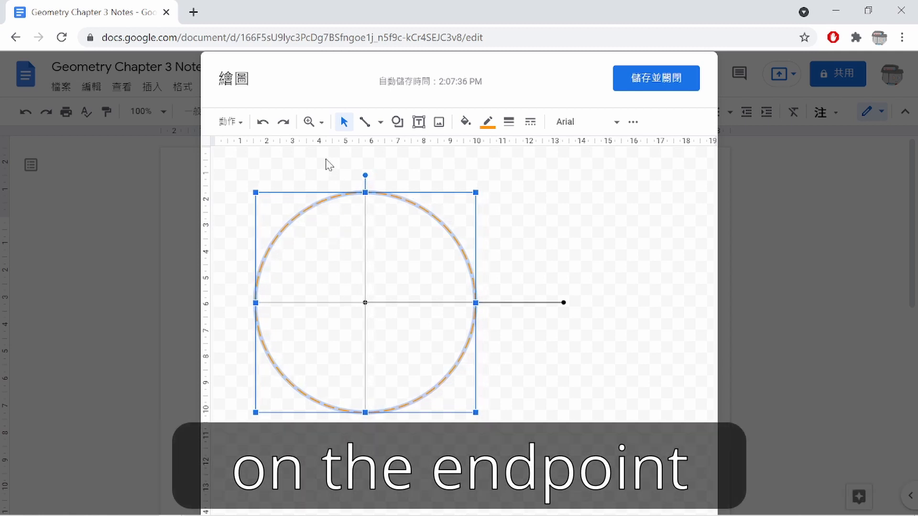
{"action": "left_click", "coordinate": [325, 160]}
- Duplicate the enlarged circle together with its vertical and horizontal gray diameter lines
{"action": "left_click", "coordinate": [319, 205]}
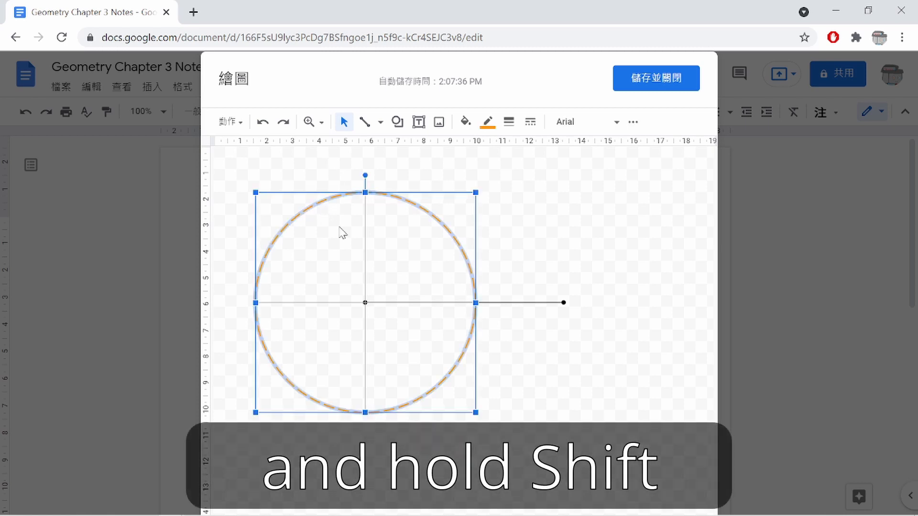
{"action": "left_click", "coordinate": [366, 251], "text": "shift"}
{"action": "left_click", "coordinate": [306, 303], "text": "shift"}
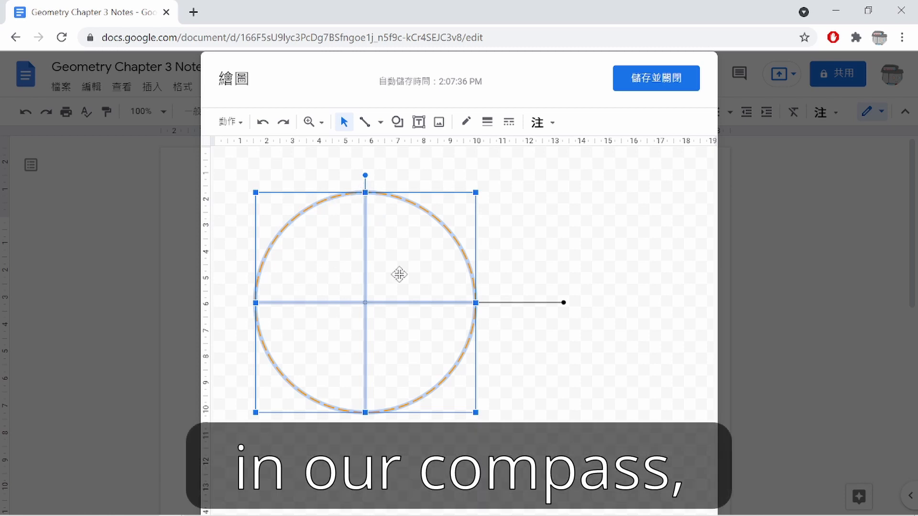
{"action": "key", "text": "ctrl+d"}
- Move the copied circle so its center lies on the segment's right endpoint and the two circles overlap
{"action": "left_click_drag", "start_coordinate": [301, 246], "coordinate": [470, 231]}
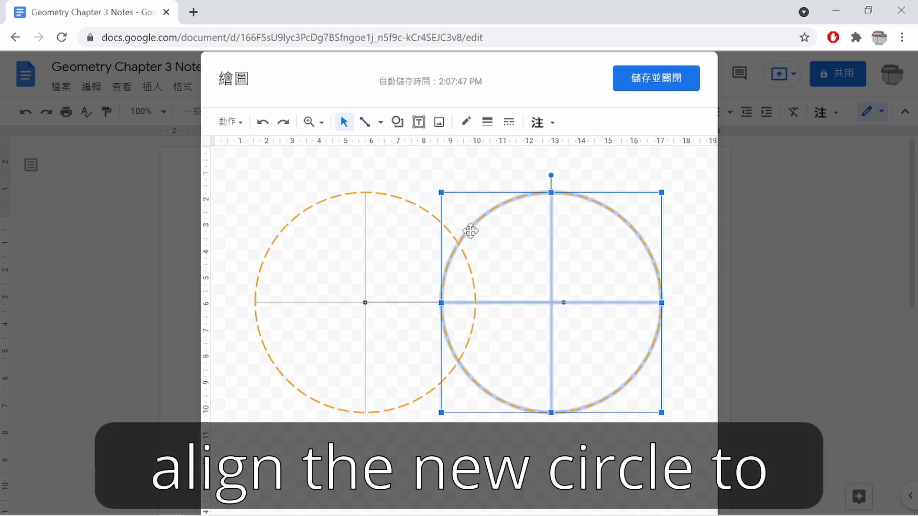
{"action": "left_click", "coordinate": [506, 207]}
{"action": "left_click_drag", "start_coordinate": [510, 206], "coordinate": [514, 201]}
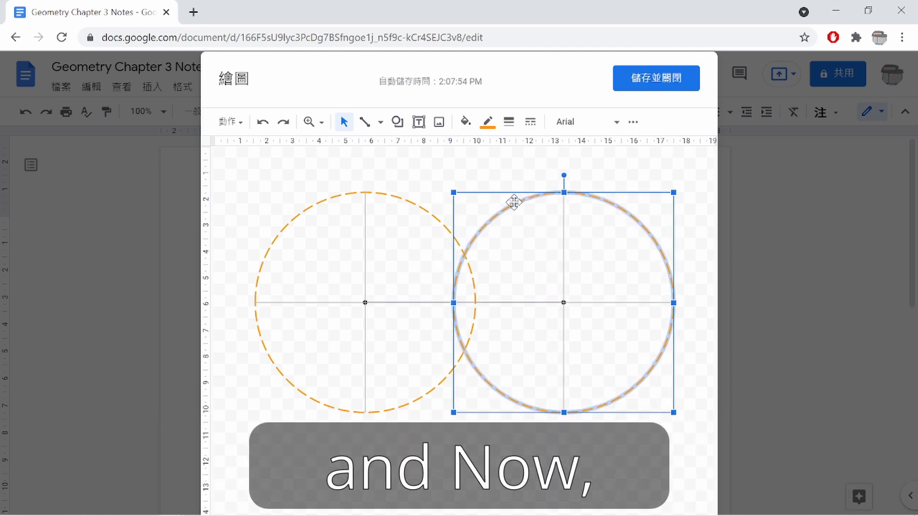
{"action": "left_click", "coordinate": [480, 179]}
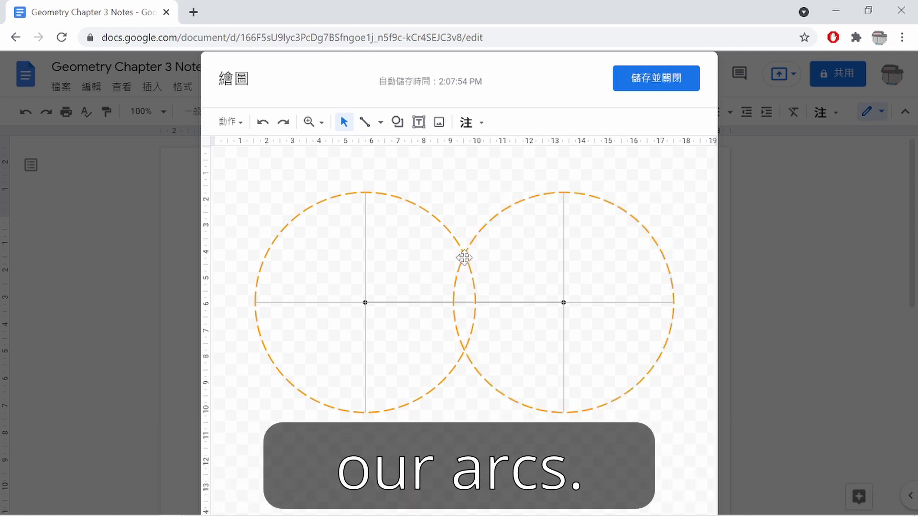
- Draw a vertical line about 10 ruler units long near the two intersection points, extending above and below the circles
{"action": "left_click", "coordinate": [372, 128]}
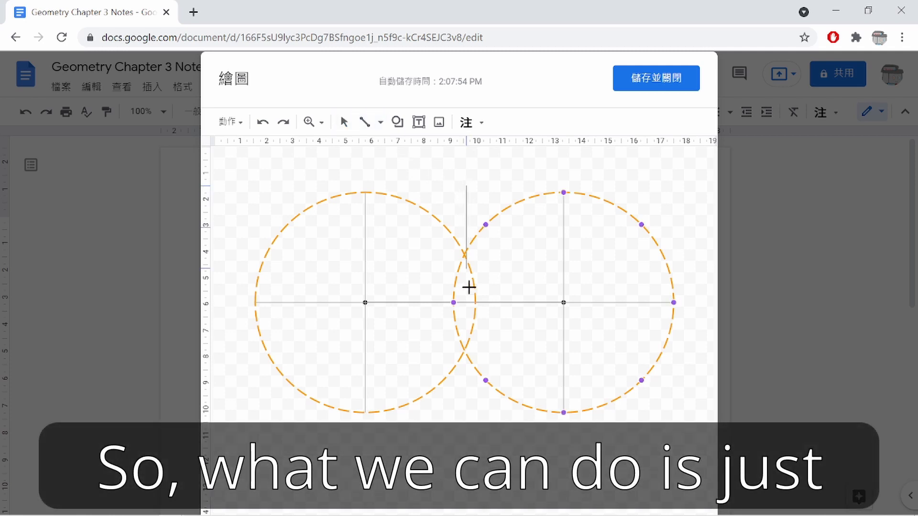
{"action": "left_click_drag", "start_coordinate": [468, 287], "coordinate": [467, 447]}
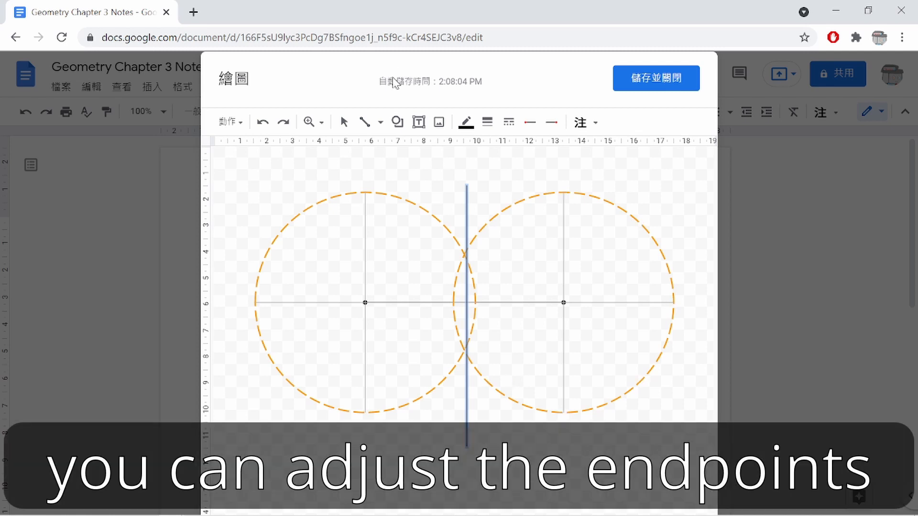
{"action": "left_click", "coordinate": [344, 122]}
- Adjust the vertical line's endpoints and position so it passes straight through both intersection points of the circles
{"action": "left_click", "coordinate": [467, 191]}
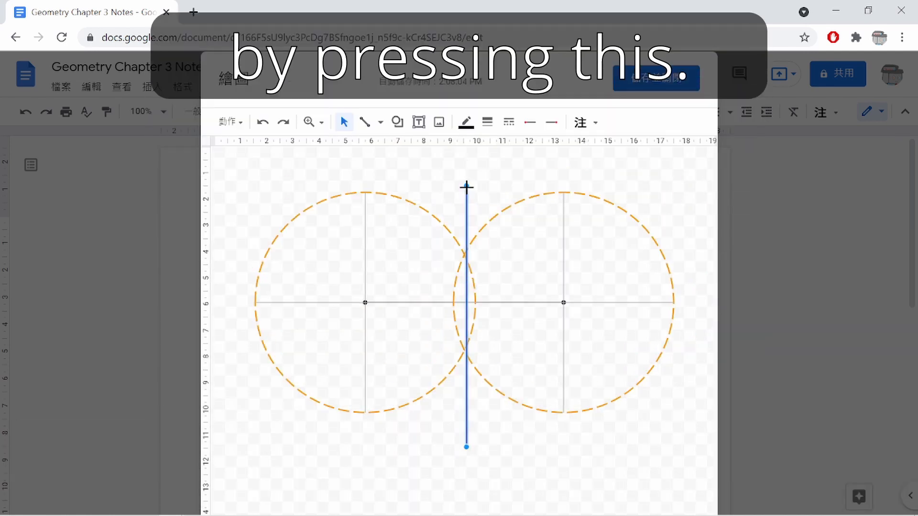
{"action": "mouse_move", "coordinate": [466, 187]}
{"action": "left_mouse_down"}
{"action": "mouse_move", "coordinate": [464, 199]}
{"action": "mouse_move", "coordinate": [442, 197]}
{"action": "mouse_move", "coordinate": [458, 217]}
{"action": "mouse_move", "coordinate": [462, 205]}
{"action": "left_mouse_up"}
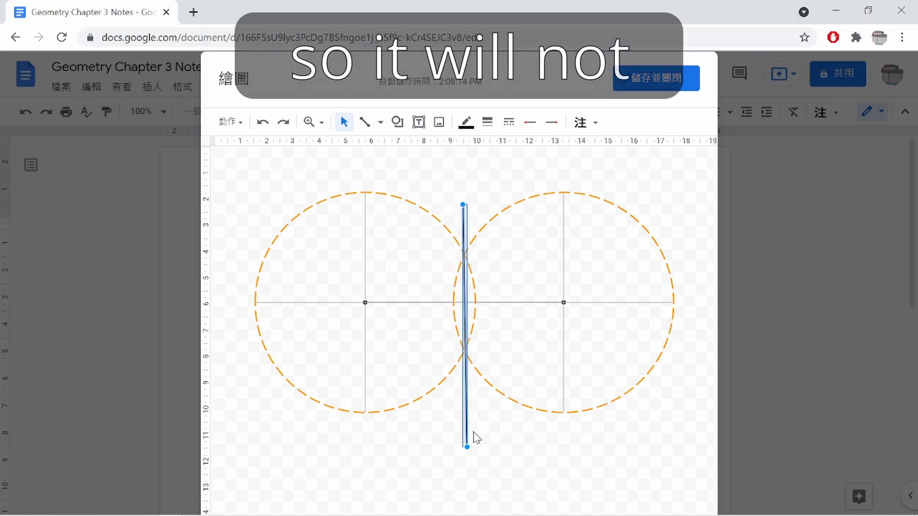
{"action": "left_click_drag", "start_coordinate": [467, 446], "coordinate": [466, 438]}
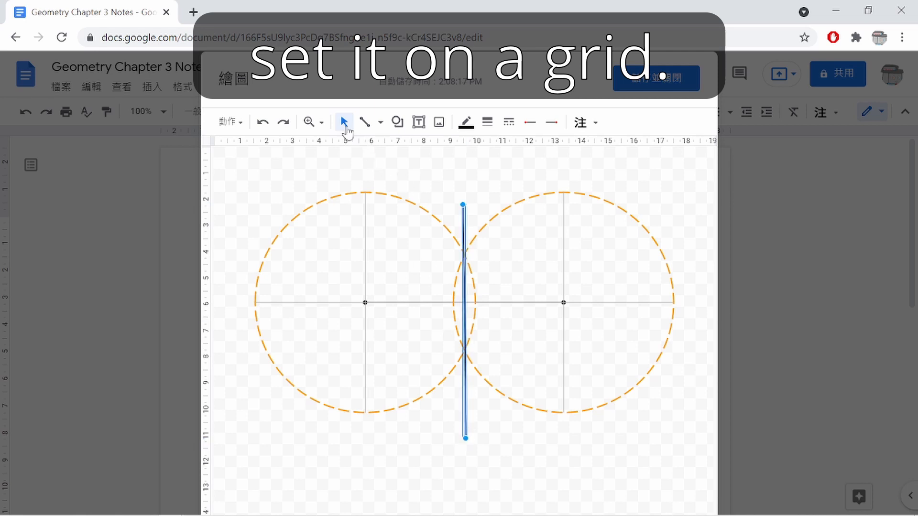
{"action": "mouse_move", "coordinate": [462, 205]}
{"action": "left_mouse_down"}
{"action": "mouse_move", "coordinate": [594, 260]}
{"action": "mouse_move", "coordinate": [439, 196]}
{"action": "mouse_move", "coordinate": [551, 213]}
{"action": "mouse_move", "coordinate": [490, 224]}
{"action": "mouse_move", "coordinate": [495, 237]}
{"action": "mouse_move", "coordinate": [529, 205]}
{"action": "mouse_move", "coordinate": [566, 192]}
{"action": "mouse_move", "coordinate": [630, 219]}
{"action": "mouse_move", "coordinate": [670, 300]}
{"action": "mouse_move", "coordinate": [629, 373]}
{"action": "mouse_move", "coordinate": [640, 385]}
{"action": "mouse_move", "coordinate": [544, 417]}
{"action": "mouse_move", "coordinate": [487, 381]}
{"action": "mouse_move", "coordinate": [443, 259]}
{"action": "mouse_move", "coordinate": [467, 193]}
{"action": "left_mouse_up"}
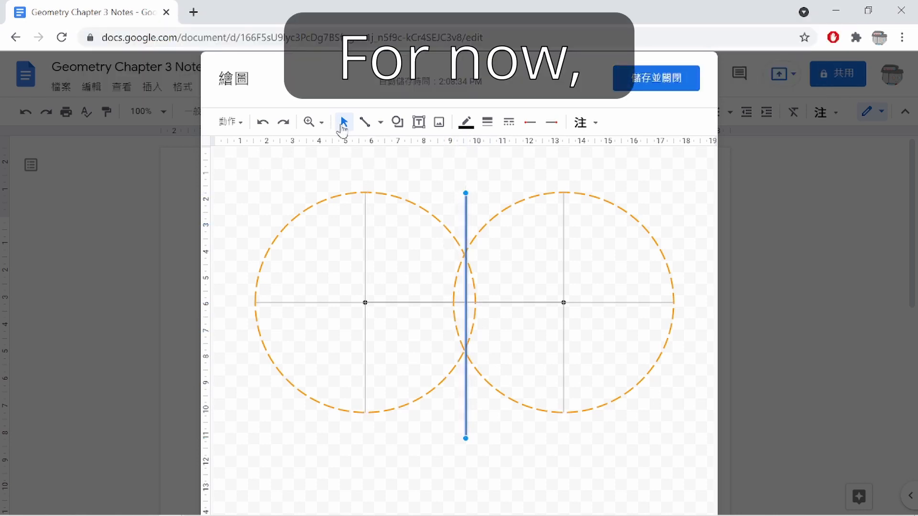
{"action": "left_click", "coordinate": [343, 124]}
{"action": "left_click", "coordinate": [468, 424]}
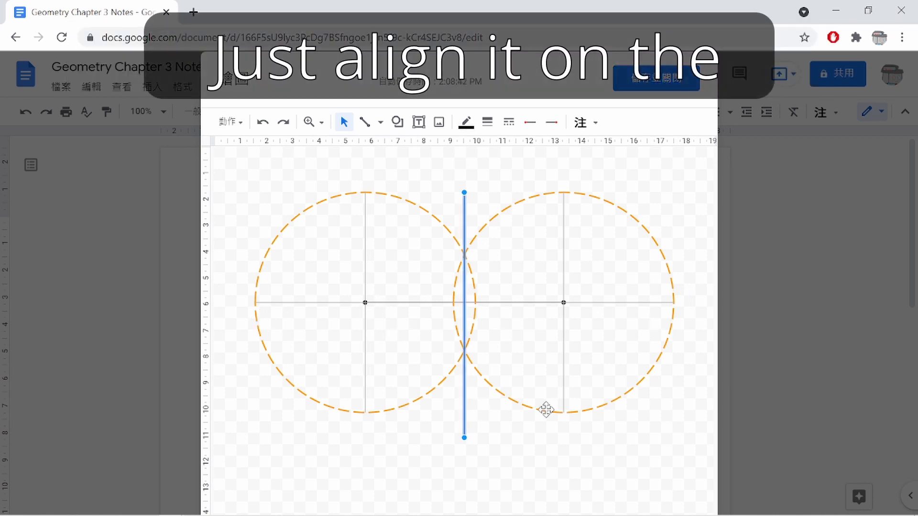
{"action": "left_click", "coordinate": [427, 443]}
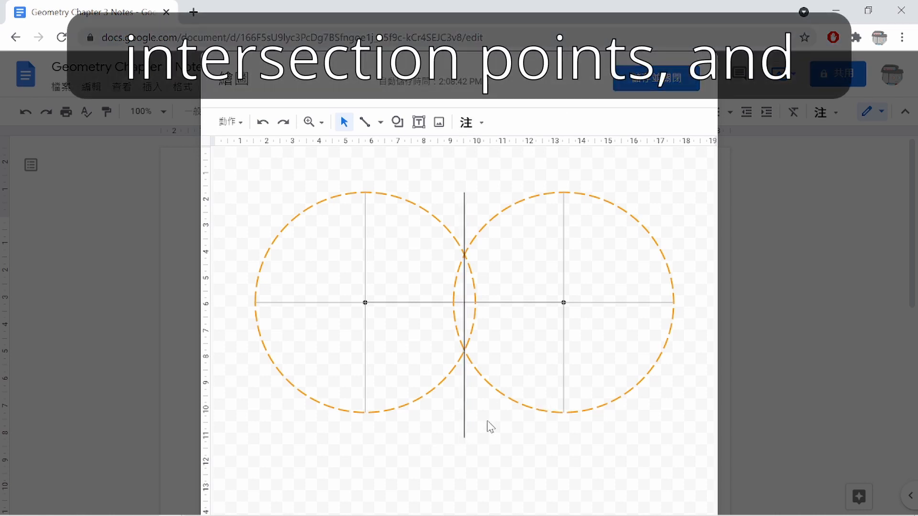
- Color the vertical bisector line orange to match the circles
{"action": "left_click", "coordinate": [462, 416]}
{"action": "left_click", "coordinate": [487, 122]}
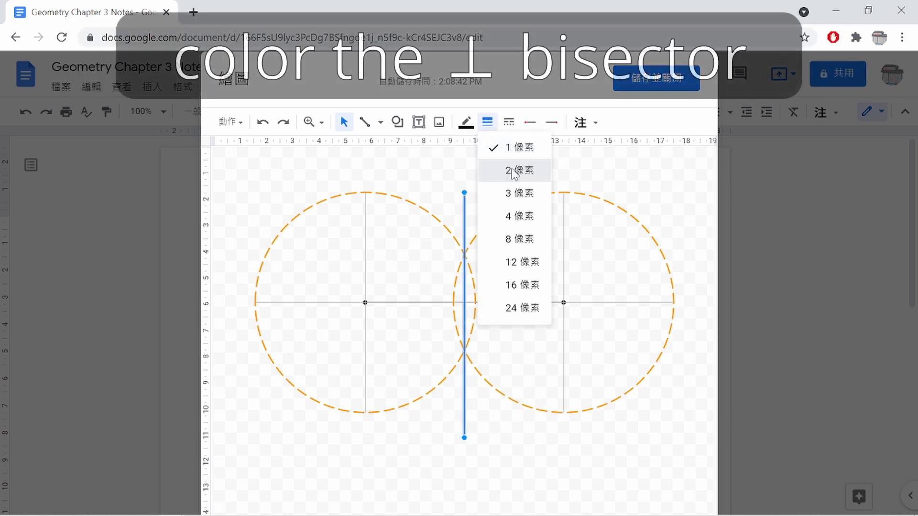
{"action": "left_click", "coordinate": [468, 123]}
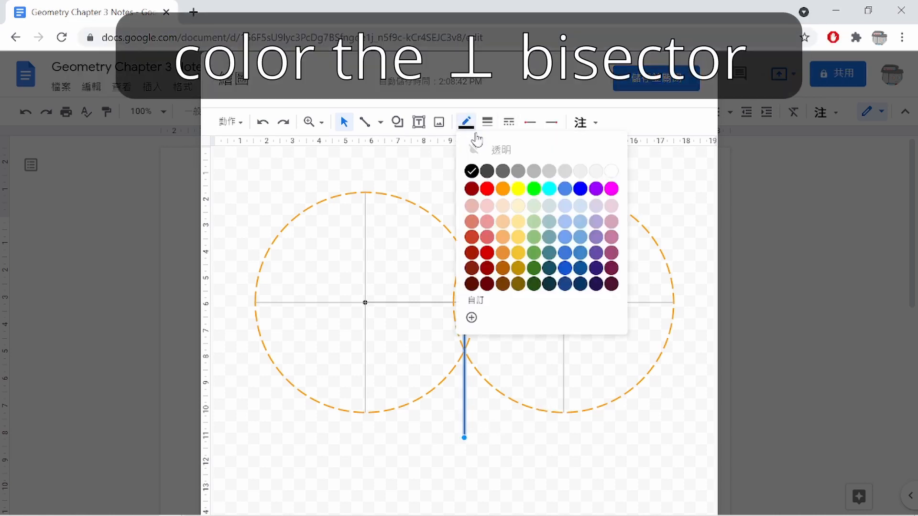
{"action": "left_click", "coordinate": [503, 190]}
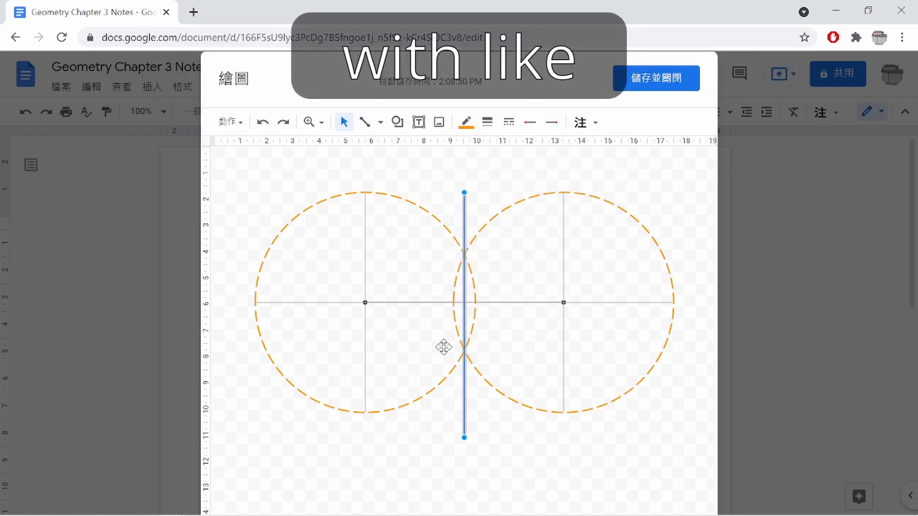
{"action": "left_click", "coordinate": [484, 425]}
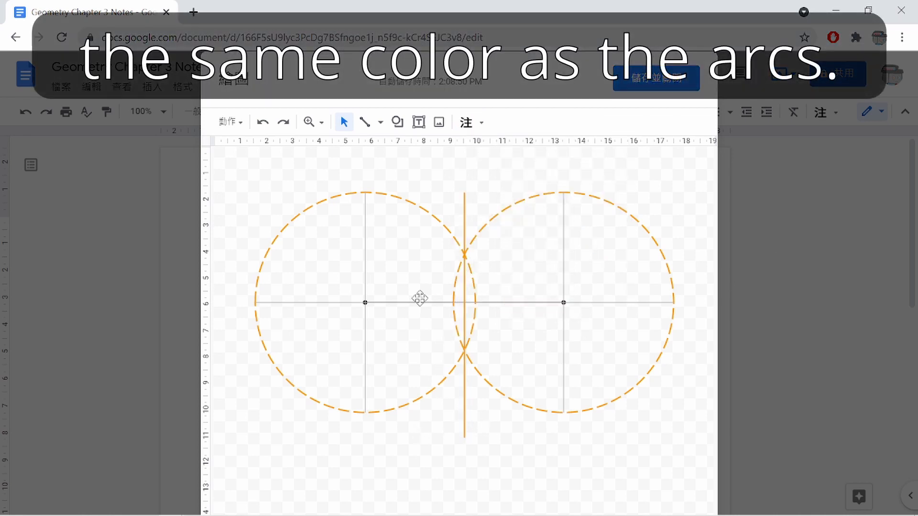
- Move the left circle about one ruler unit up so its horizontal diameter no longer covers the original segment
{"action": "left_click", "coordinate": [419, 298]}
{"action": "left_click", "coordinate": [564, 303]}
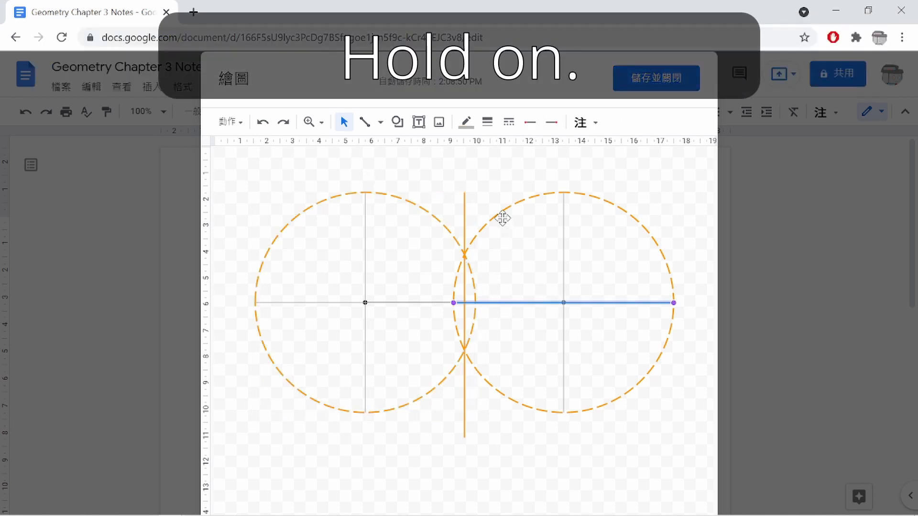
{"action": "left_click", "coordinate": [513, 258]}
{"action": "left_click", "coordinate": [414, 286]}
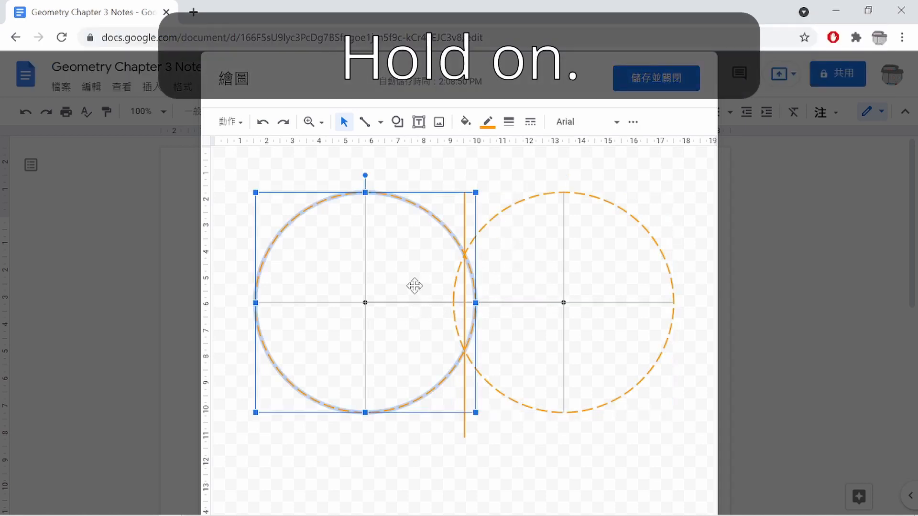
{"action": "left_click", "coordinate": [366, 303]}
{"action": "left_click_drag", "start_coordinate": [408, 313], "coordinate": [408, 285]}
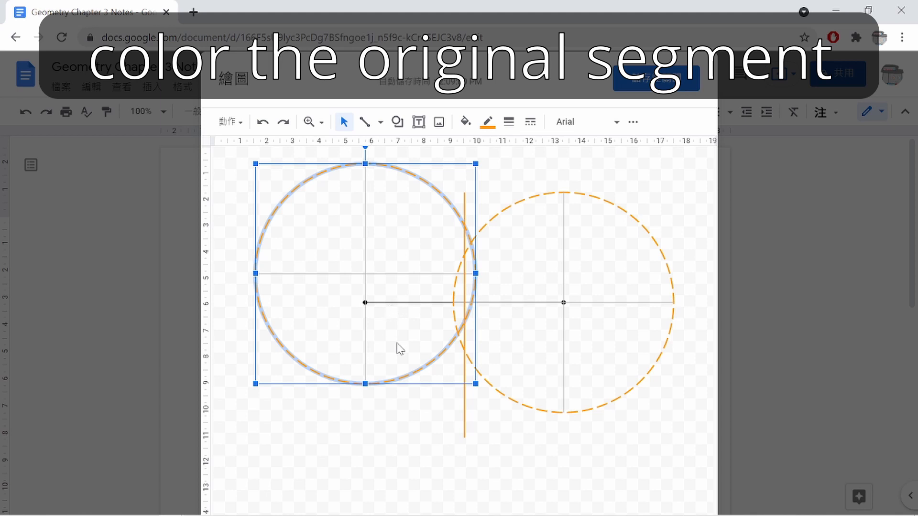
- Move the left circle about 5.5 ruler units right and 3 down to uncover the original segment's left part
{"action": "left_click", "coordinate": [443, 445]}
{"action": "left_click", "coordinate": [409, 304]}
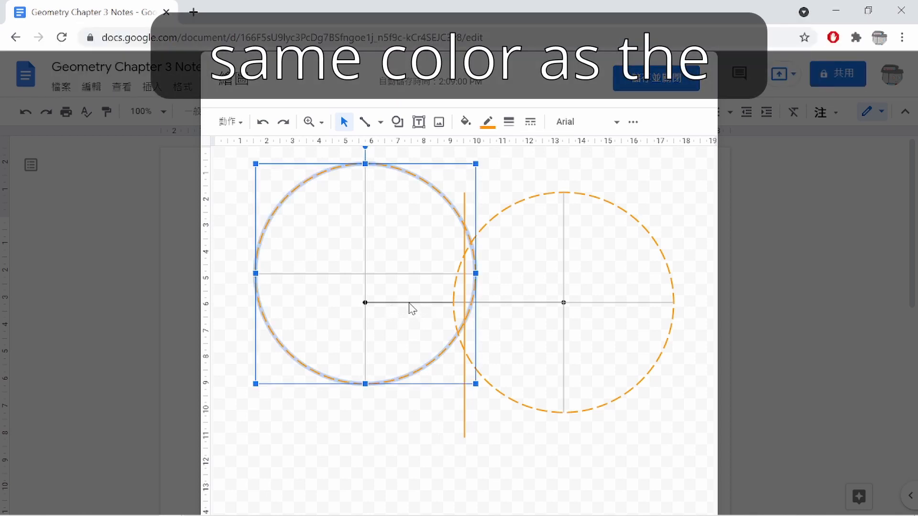
{"action": "left_click_drag", "start_coordinate": [402, 376], "coordinate": [548, 462]}
- Set the original horizontal segment's line weight to 2 pixels
{"action": "left_click", "coordinate": [374, 303]}
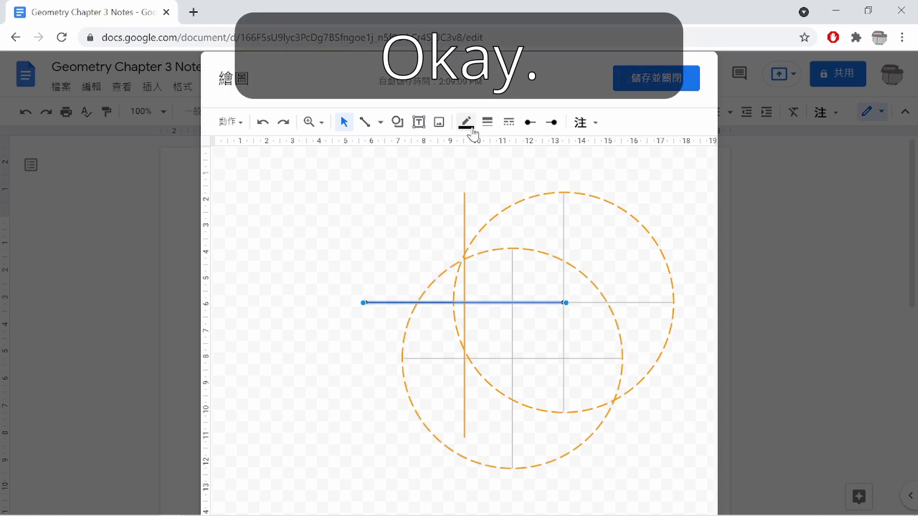
{"action": "left_click", "coordinate": [488, 122]}
{"action": "left_click", "coordinate": [526, 173]}
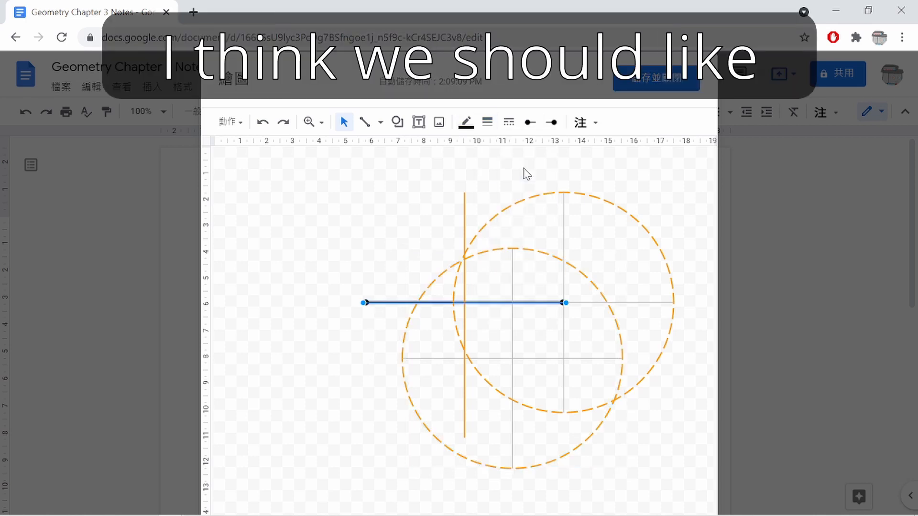
{"action": "left_click", "coordinate": [487, 123]}
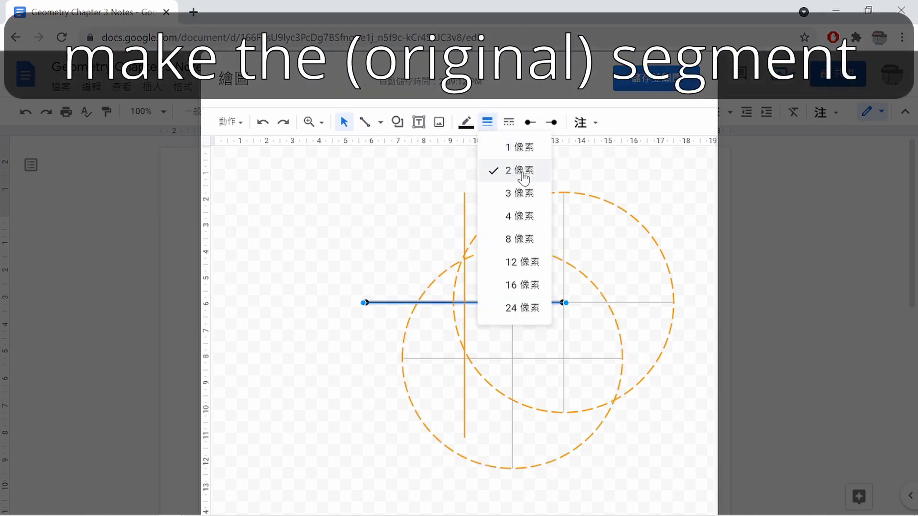
{"action": "left_click", "coordinate": [446, 287]}
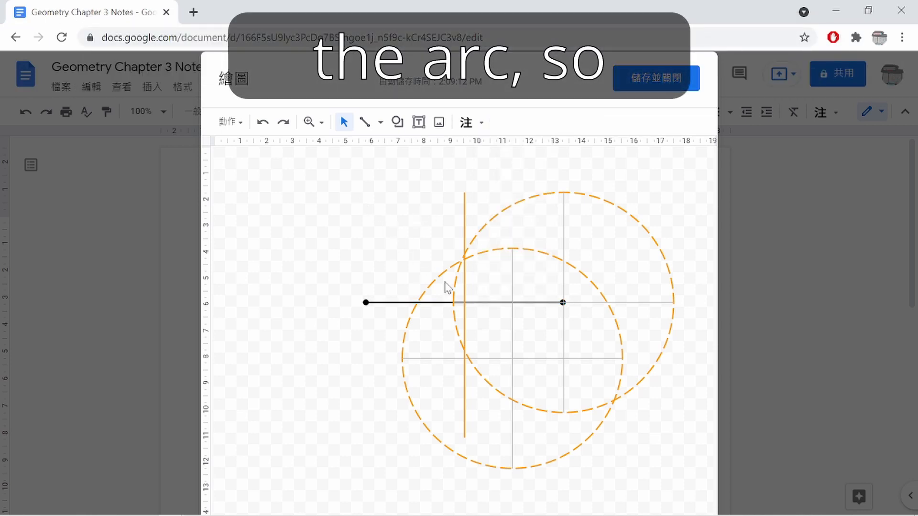
- Move the lower circle back so its center sits on the original segment's left endpoint, level with the other circle
{"action": "left_click_drag", "start_coordinate": [433, 278], "coordinate": [290, 218]}
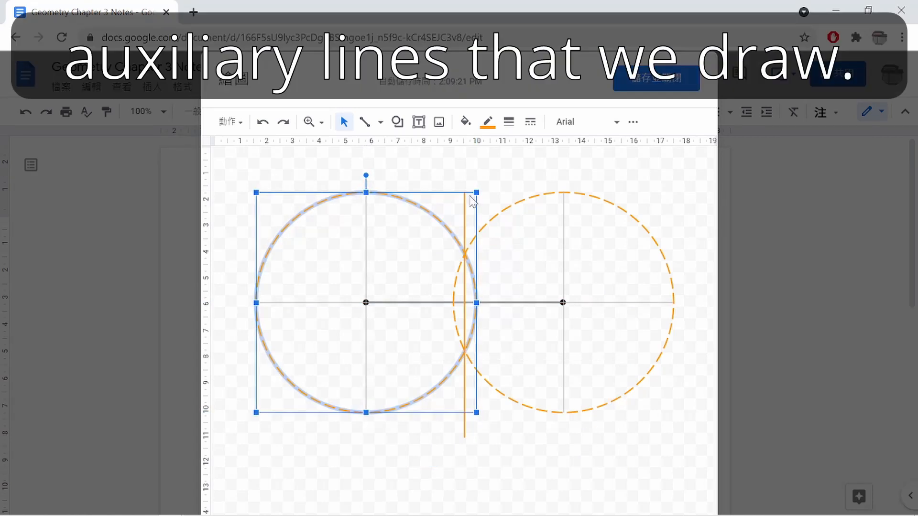
{"action": "left_click", "coordinate": [464, 171]}
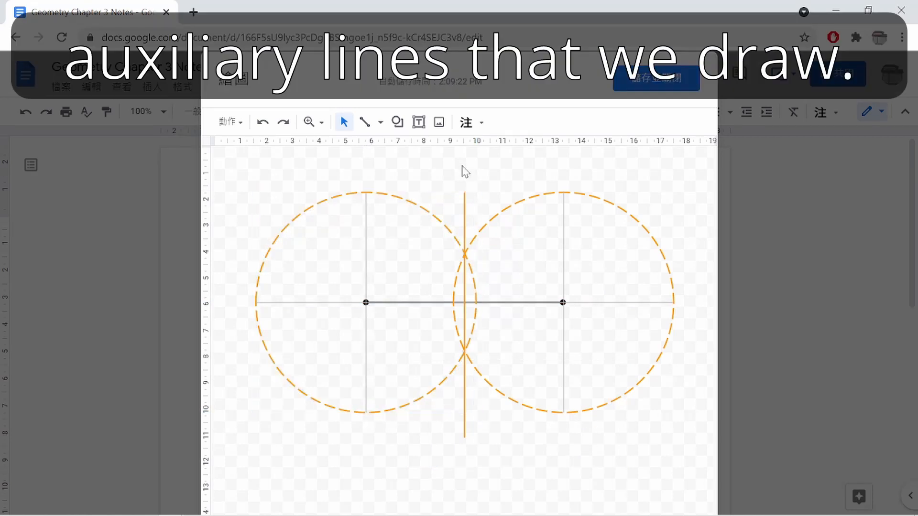